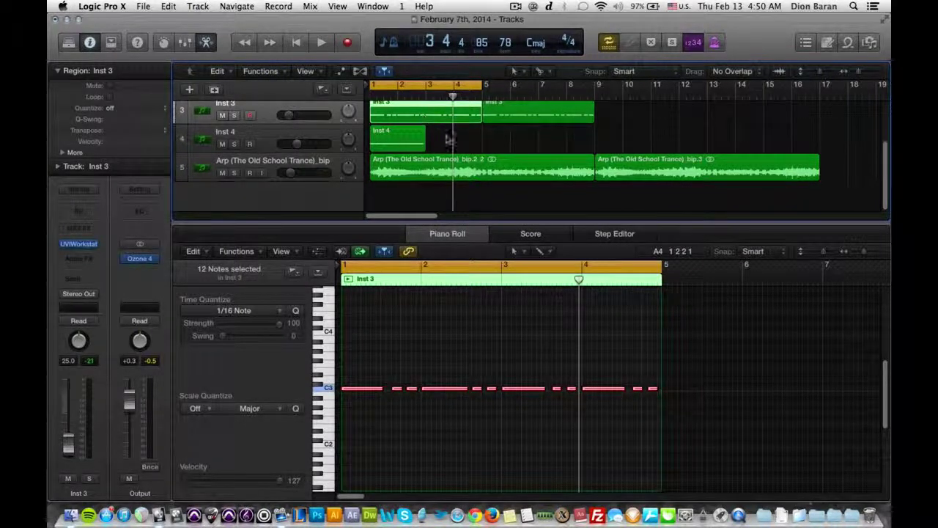
# - Scroll the track list up to reveal the Drums Master and Arp tracks above Inst 3
pyautogui.scroll(3, 447, 135)
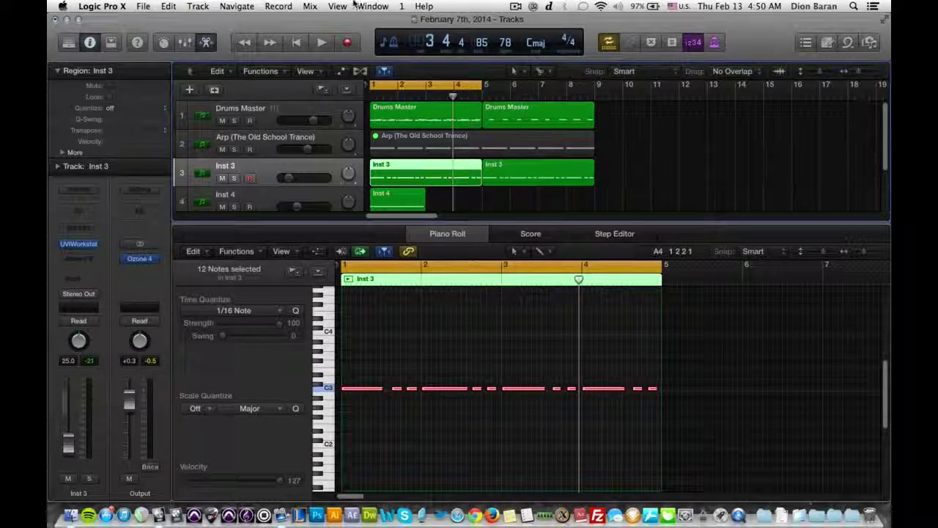
# - Show the Musical Typing keyboard and move it up and to the left
pyautogui.click(359, 6)
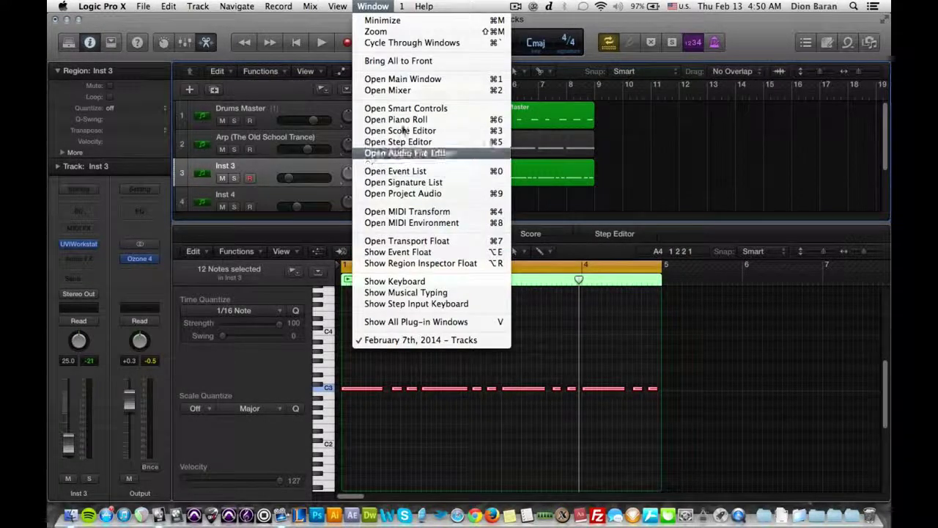
pyautogui.click(372, 5)
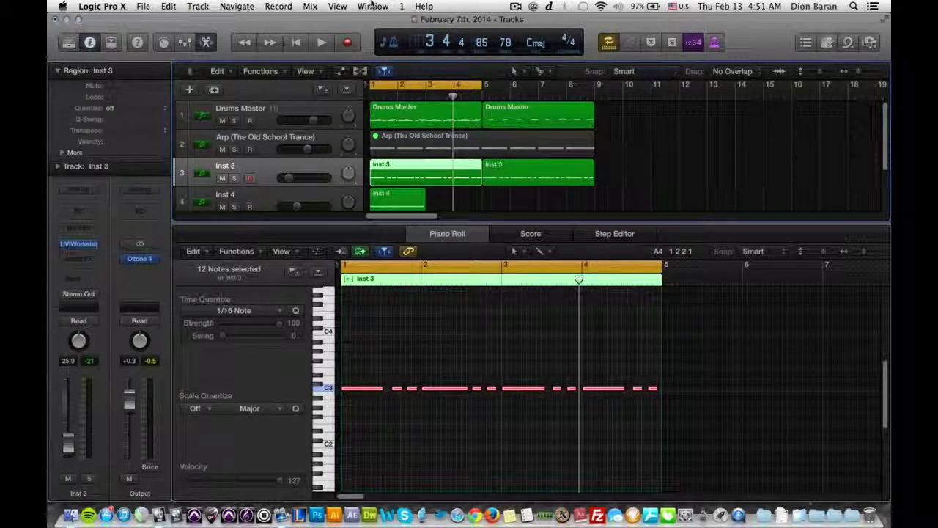
pyautogui.click(373, 5)
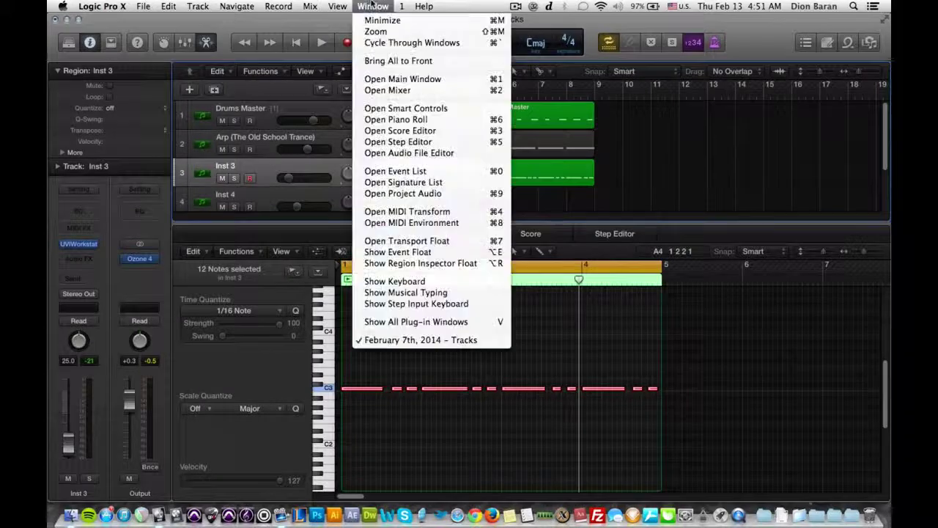
pyautogui.click(422, 294)
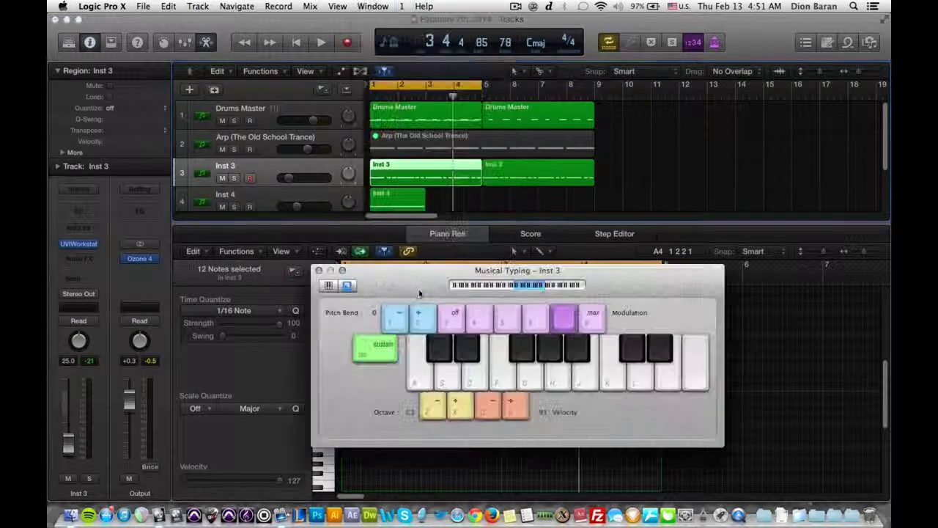
pyautogui.moveTo(392, 286); pyautogui.dragTo(315, 188)
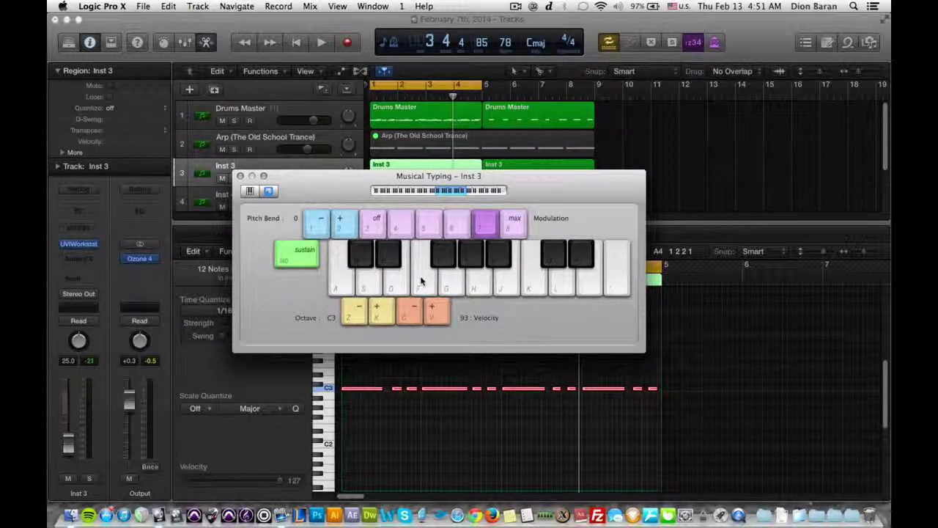
# - Play C3, F3 and another note on Inst 3, then move the keyboard down-right
pyautogui.press('a')
pyautogui.press('a')
pyautogui.press('f')
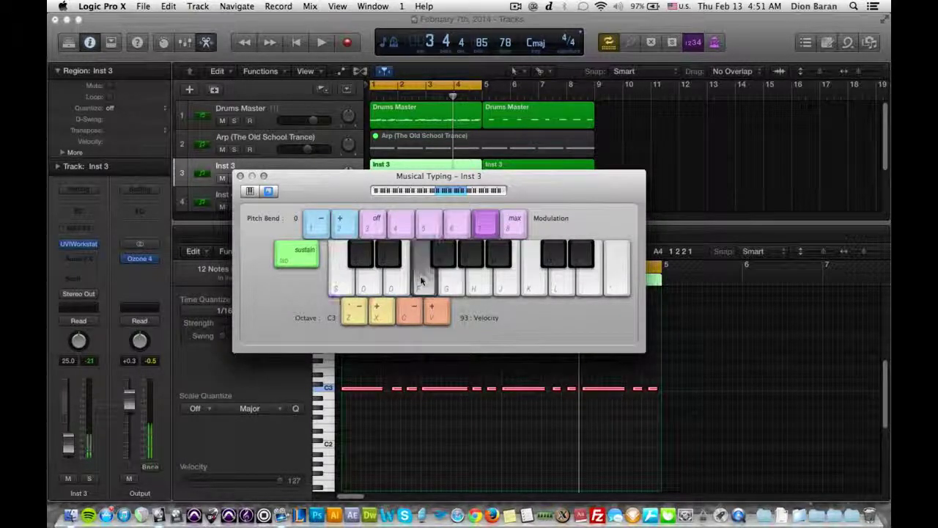
pyautogui.press('h')
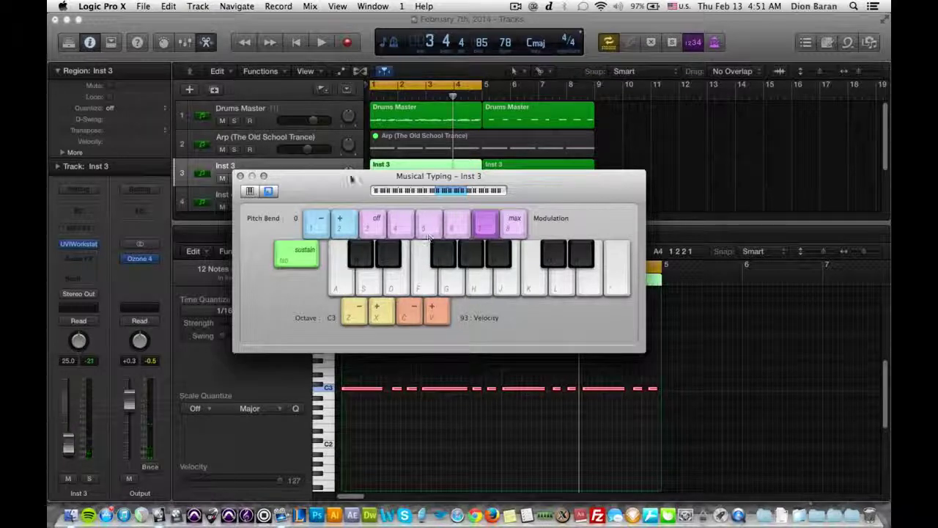
pyautogui.moveTo(352, 180); pyautogui.dragTo(372, 263)
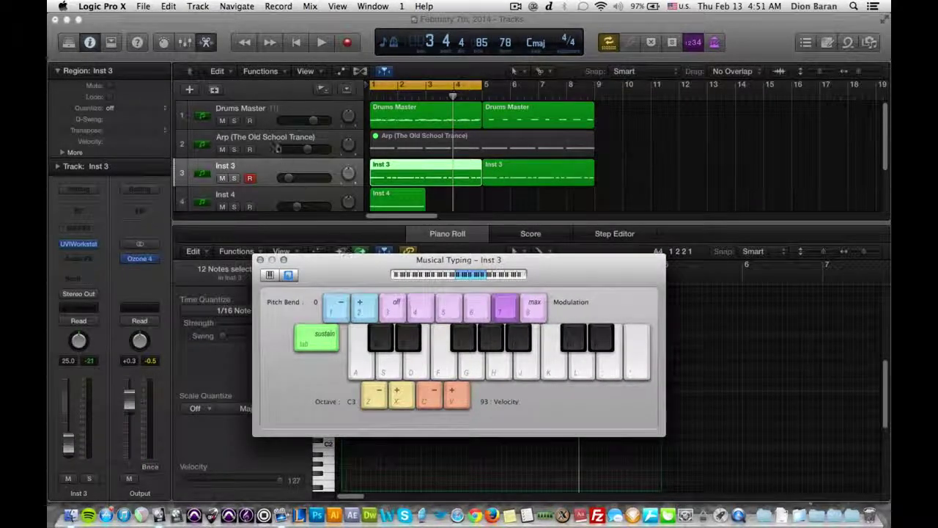
# - Select the Drums Master track and move the Musical Typing window off its notes
pyautogui.click(262, 111)
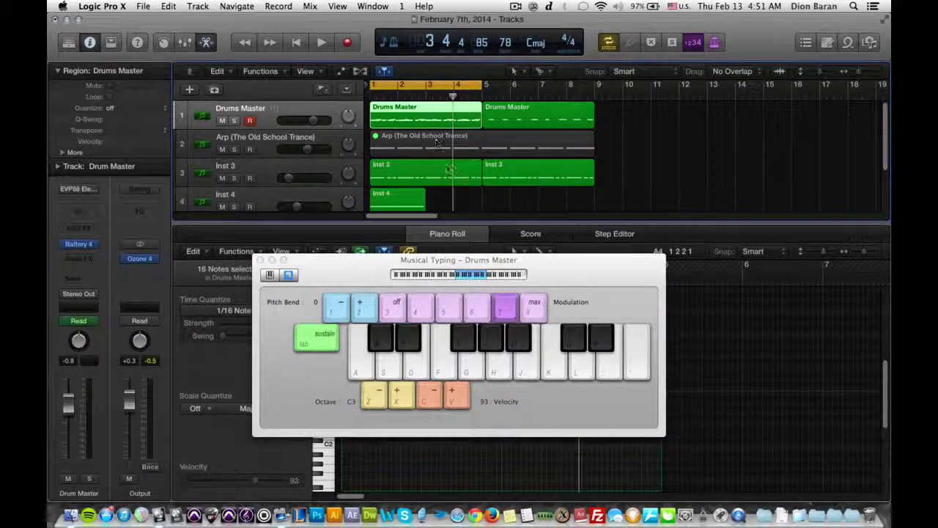
pyautogui.moveTo(359, 261); pyautogui.dragTo(763, 275)
pyautogui.rightClick(635, 371)
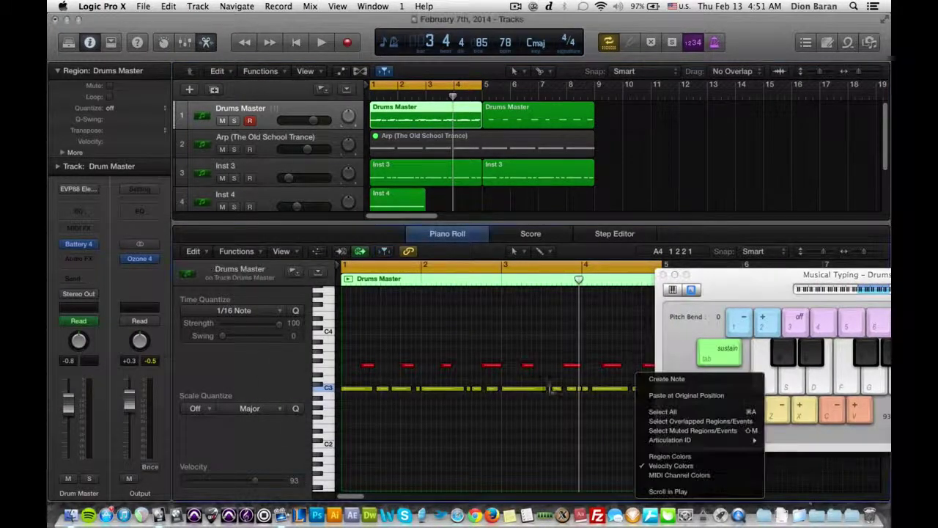
pyautogui.click(429, 424)
# - Delete the row of C3 notes and bring the keyboard window back over the editor
pyautogui.click(323, 387)
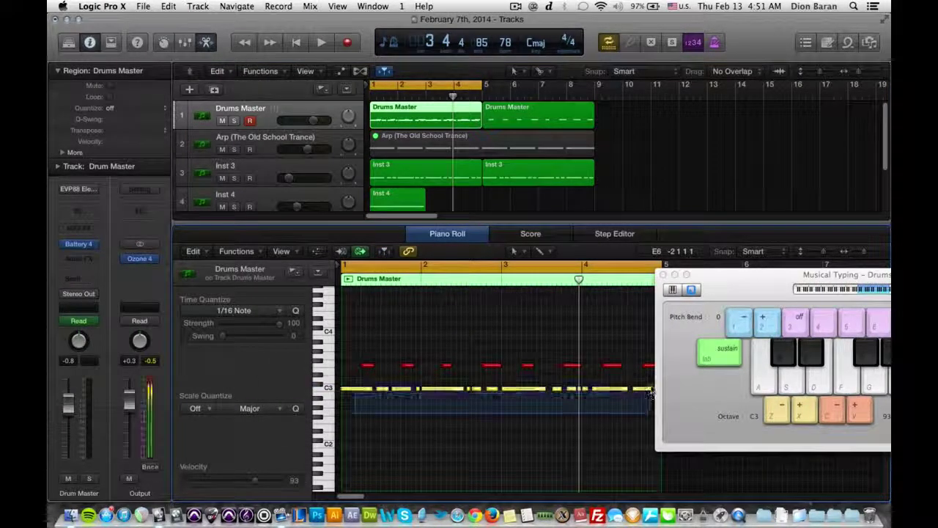
pyautogui.press('Delete')
pyautogui.moveTo(732, 285); pyautogui.dragTo(757, 428)
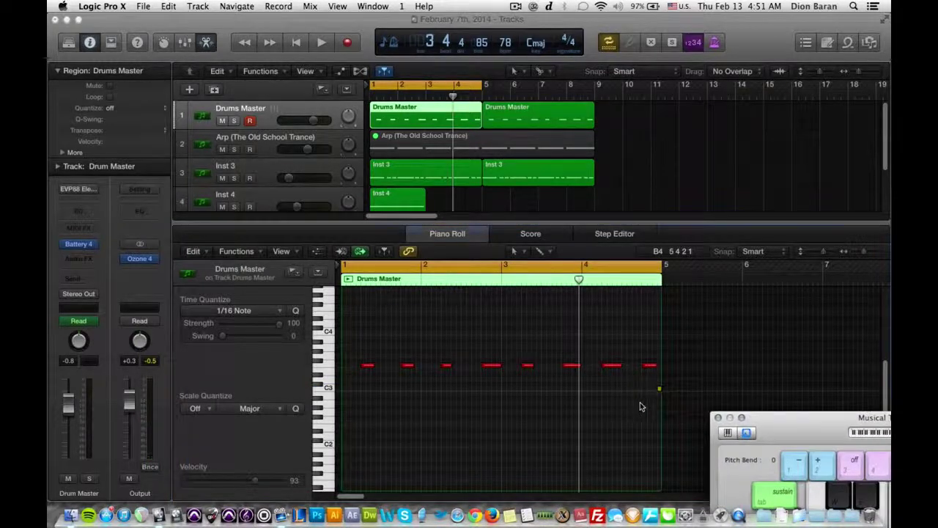
pyautogui.rightClick(663, 370)
pyautogui.click(662, 387)
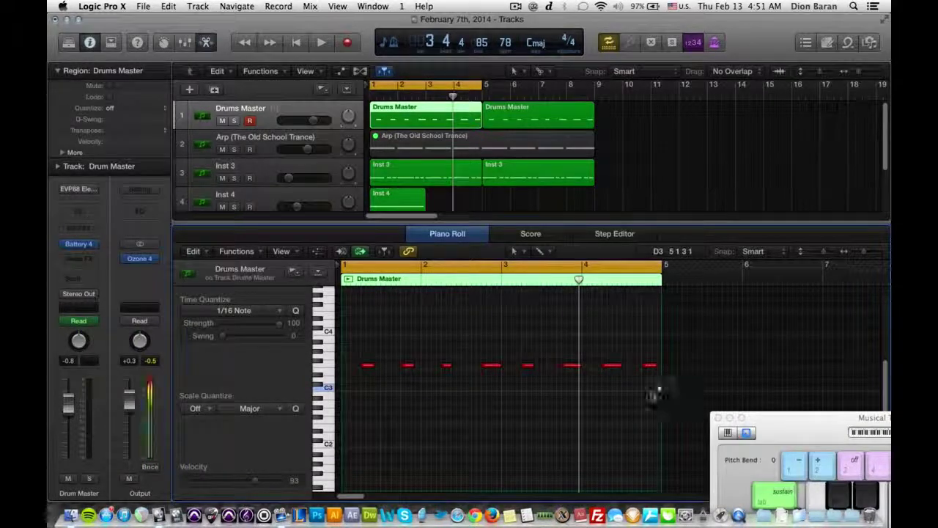
pyautogui.press('super+k')
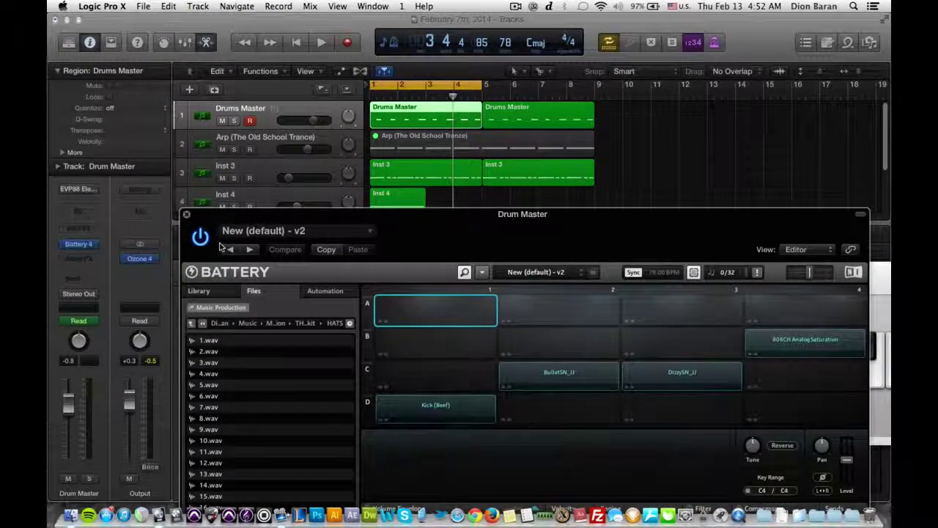
# - Position the Battery window at the upper left with the Musical Typing keyboard beside it
pyautogui.moveTo(524, 219)
pyautogui.mouseDown()
pyautogui.moveTo(513, 178)
pyautogui.moveTo(360, 83)
pyautogui.moveTo(549, 25)
pyautogui.moveTo(432, 112)
pyautogui.moveTo(556, 149)
pyautogui.moveTo(535, 247)
pyautogui.moveTo(402, 179)
pyautogui.moveTo(432, 152)
pyautogui.mouseUp()
pyautogui.moveTo(515, 140)
pyautogui.mouseDown()
pyautogui.moveTo(445, 144)
pyautogui.moveTo(488, 138)
pyautogui.mouseUp()
pyautogui.moveTo(779, 270); pyautogui.dragTo(779, 203)
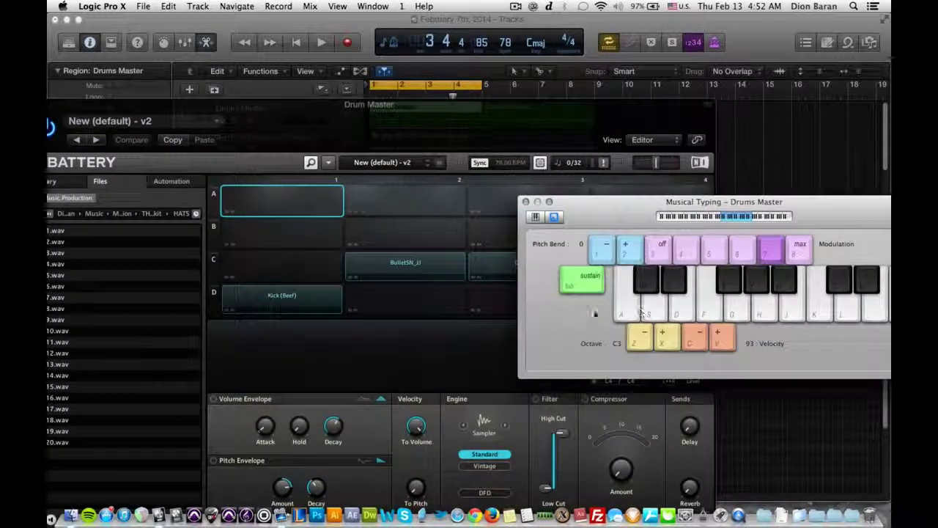
pyautogui.moveTo(594, 214)
pyautogui.mouseDown()
pyautogui.moveTo(620, 184)
pyautogui.moveTo(495, 165)
pyautogui.moveTo(733, 199)
pyautogui.mouseUp()
# - Audition the Kick, BulletSN and DizzySN snare pads using keys A, F and T
pyautogui.press('a')
pyautogui.press('f')
pyautogui.press('t')
pyautogui.press('a')
pyautogui.press('f')
pyautogui.press('t')
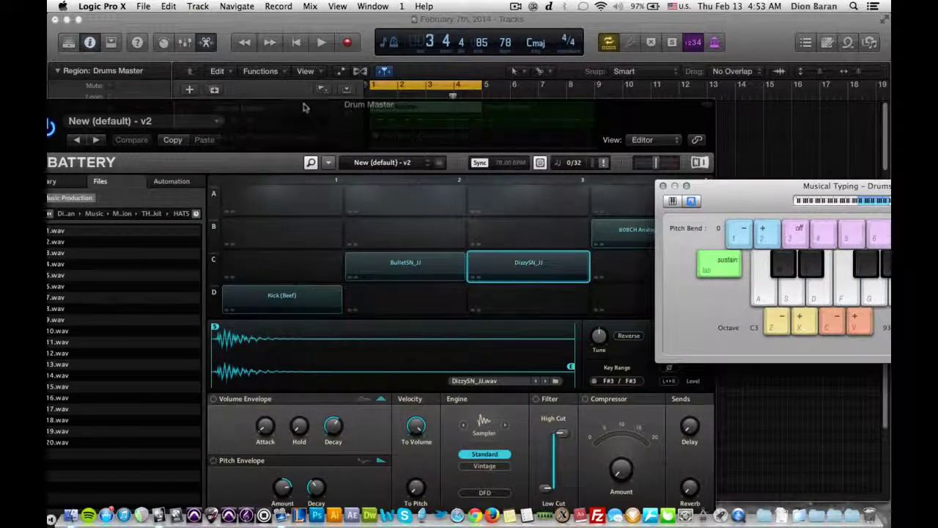
pyautogui.moveTo(301, 108); pyautogui.dragTo(554, 261)
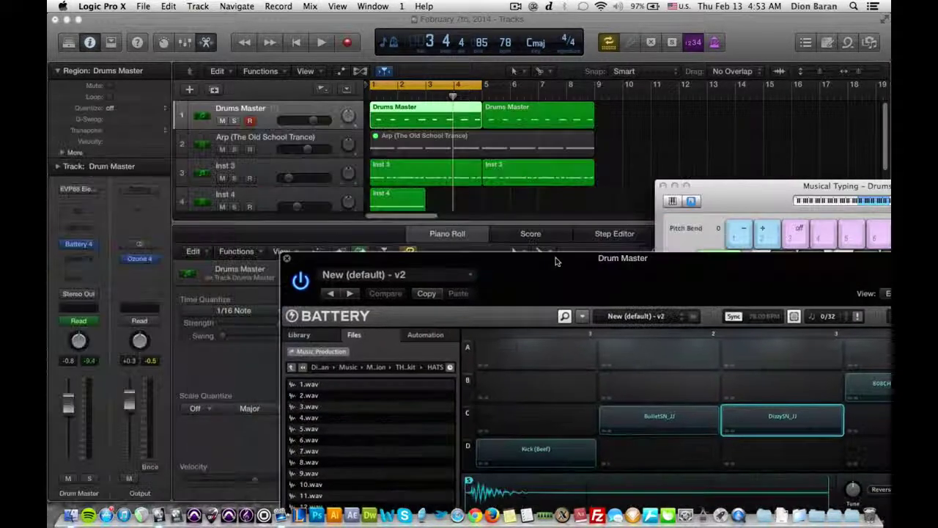
# - Close the Battery window and play back the opening bars once
pyautogui.click(287, 260)
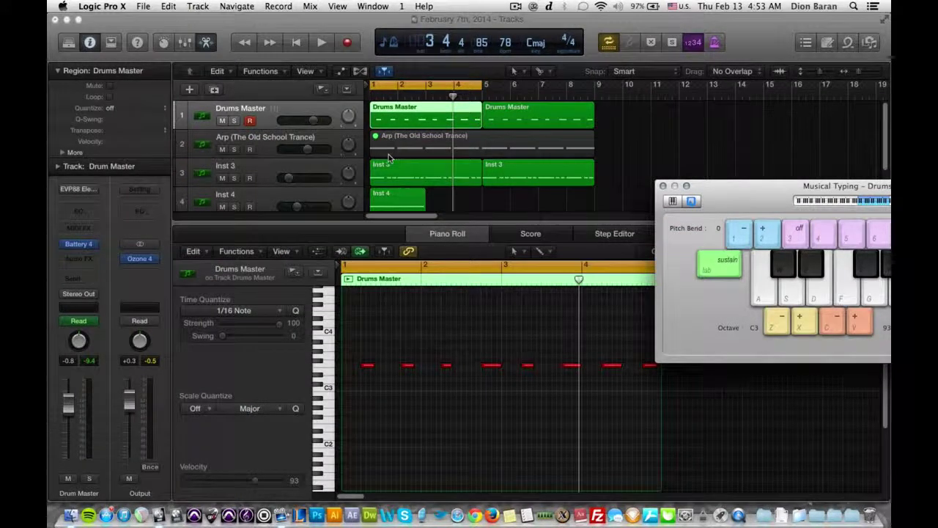
pyautogui.scroll(-3, 391, 158)
pyautogui.scroll(3, 396, 150)
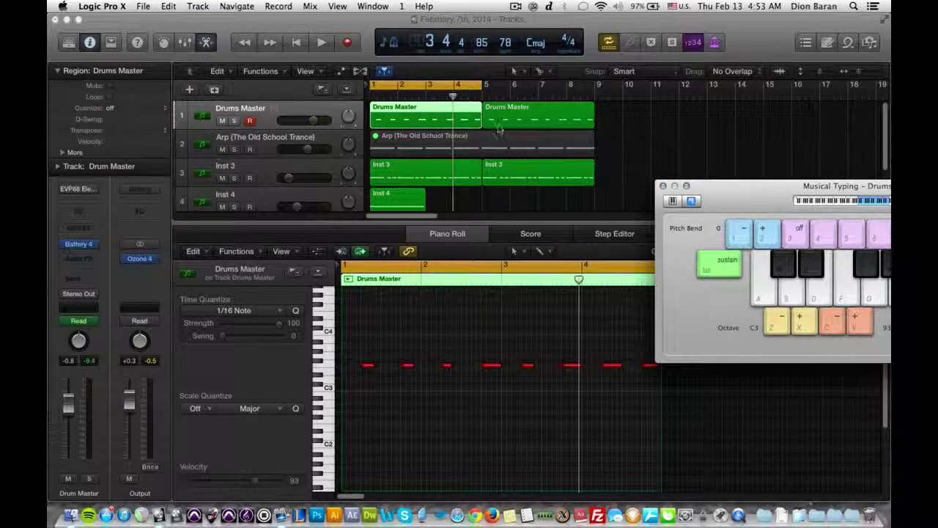
pyautogui.press('space')
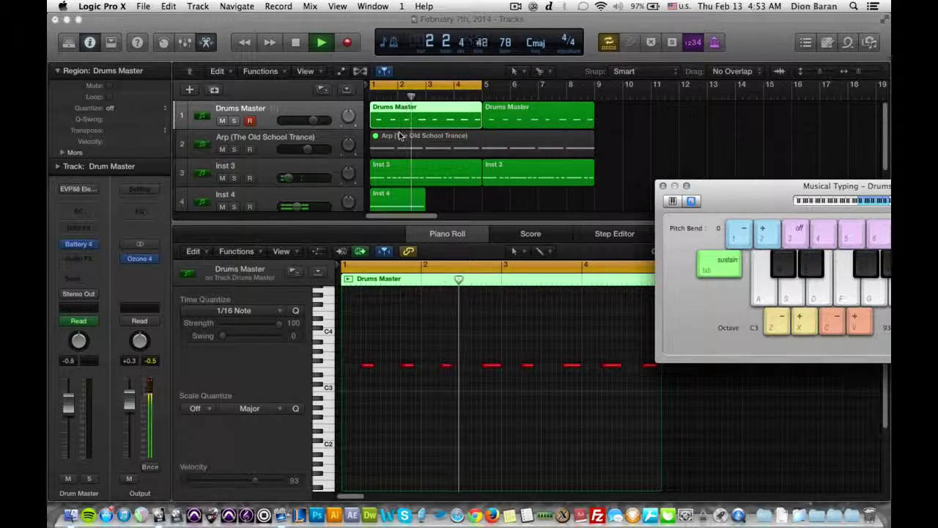
pyautogui.press('space')
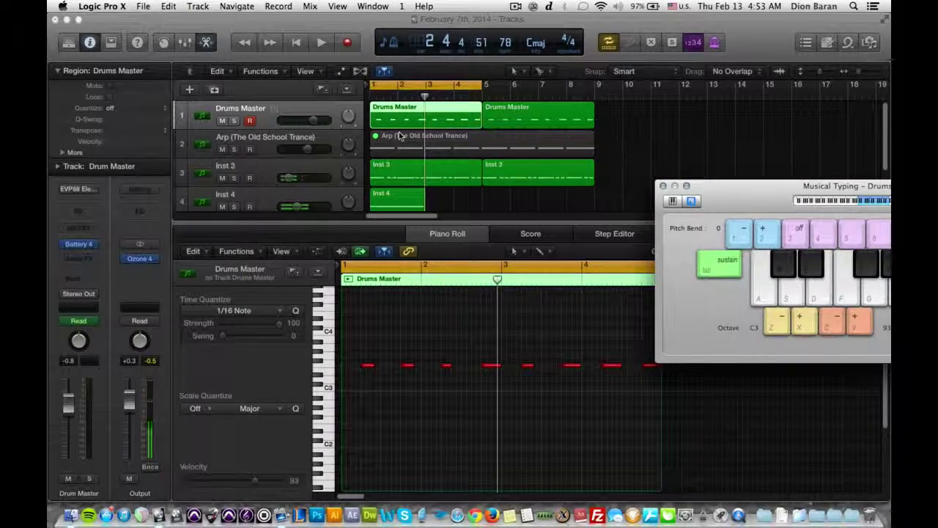
# - Play drum hits on T, then kick hits on A along with a second playback
pyautogui.press('t')
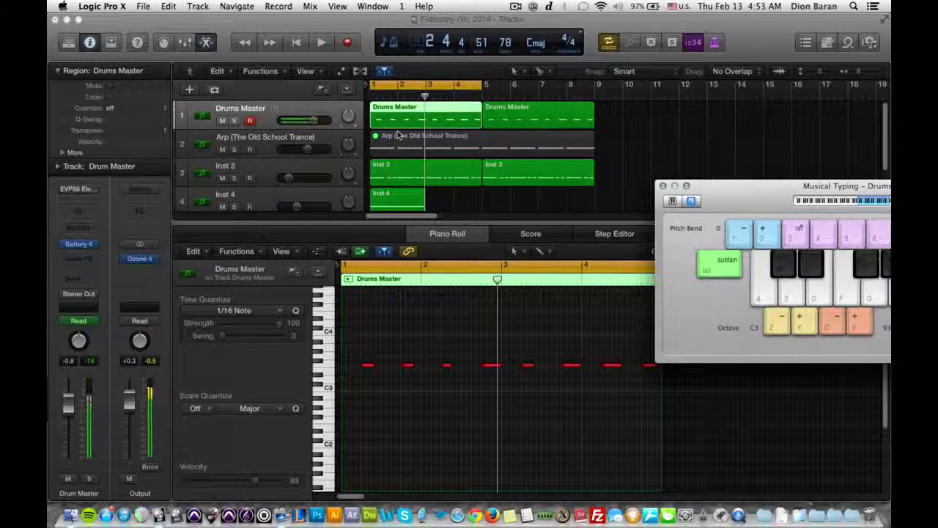
pyautogui.press('t')
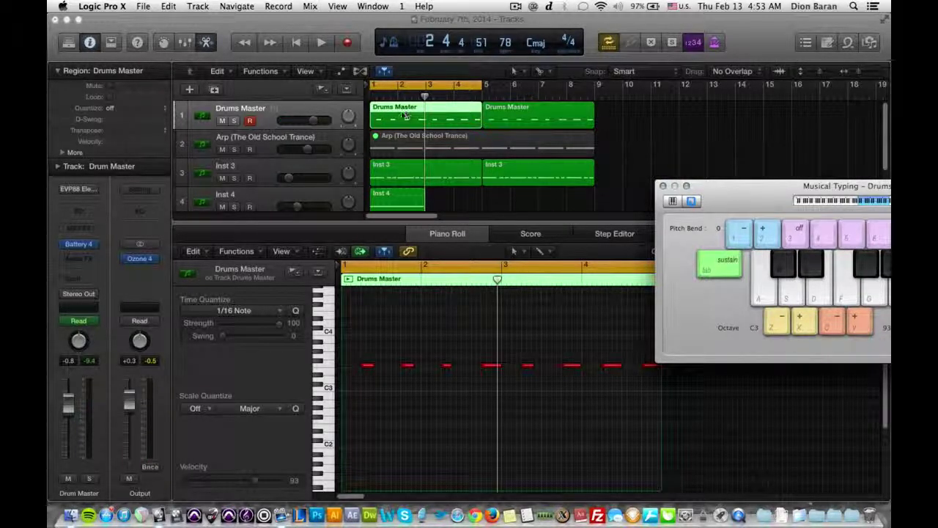
pyautogui.press('space')
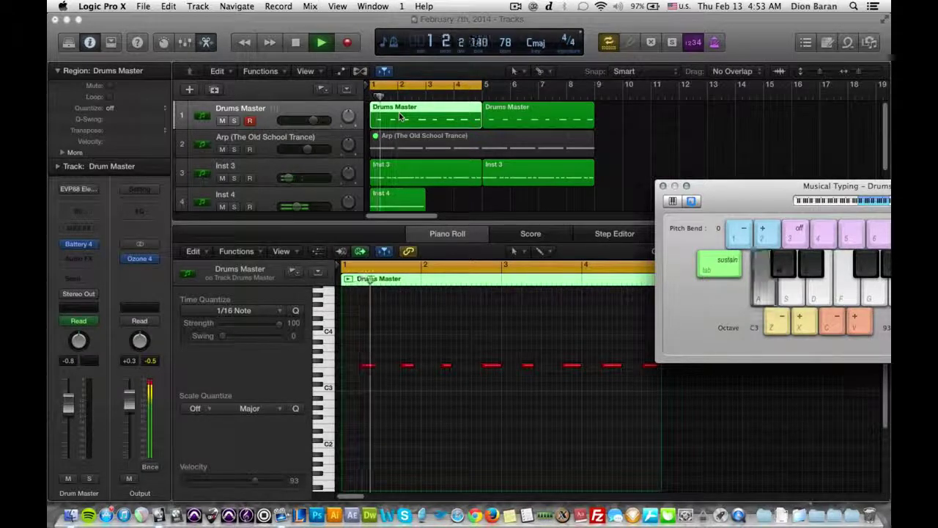
pyautogui.press('a')
pyautogui.press('a')
pyautogui.press('a')
pyautogui.press('a')
pyautogui.press('a')
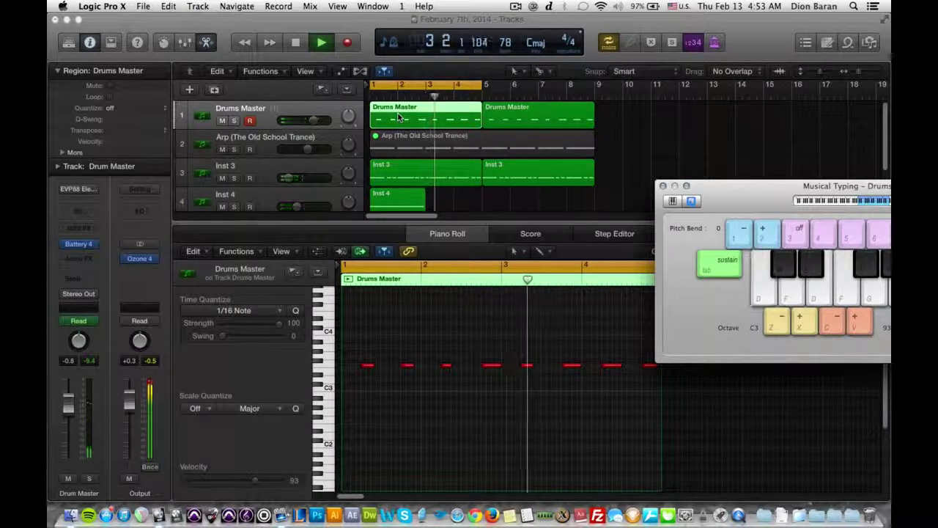
pyautogui.press('space')
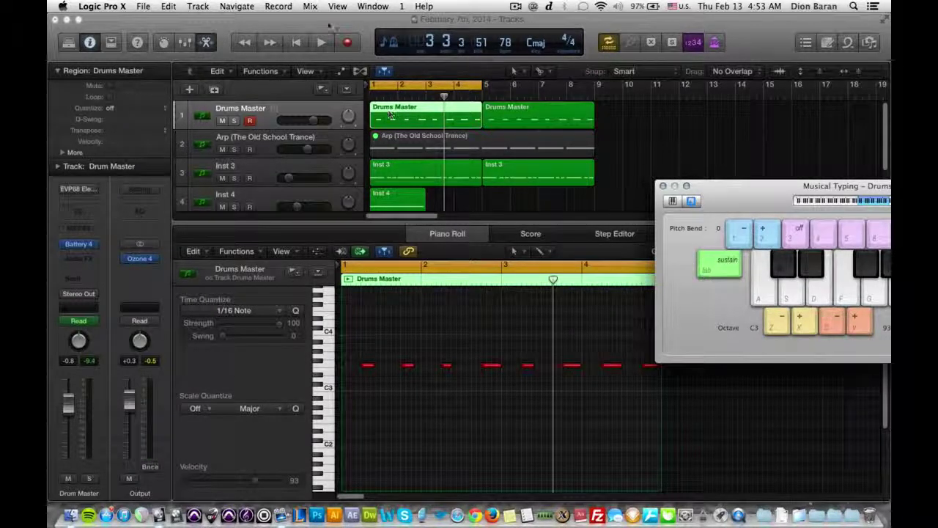
# - Record C3 hits from the A key into the Drums Master region across bars 1–4
pyautogui.click(348, 44)
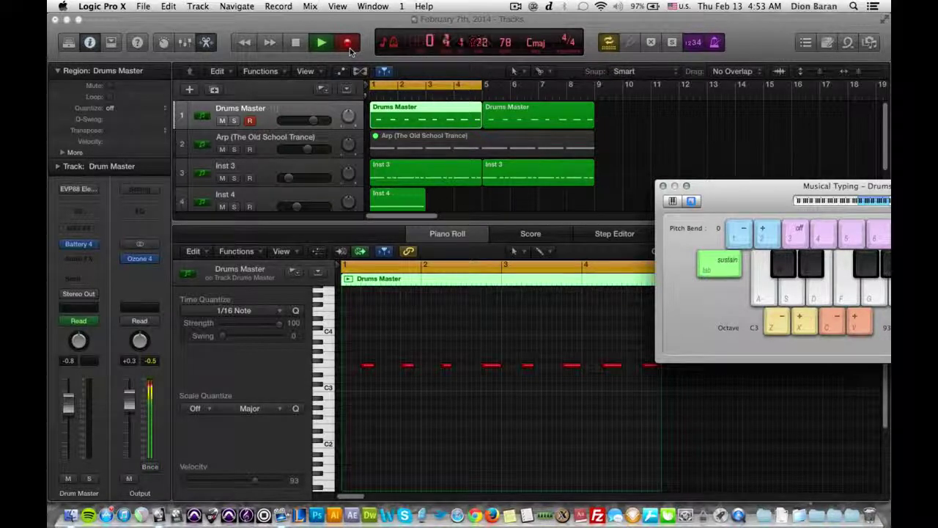
pyautogui.press('a')
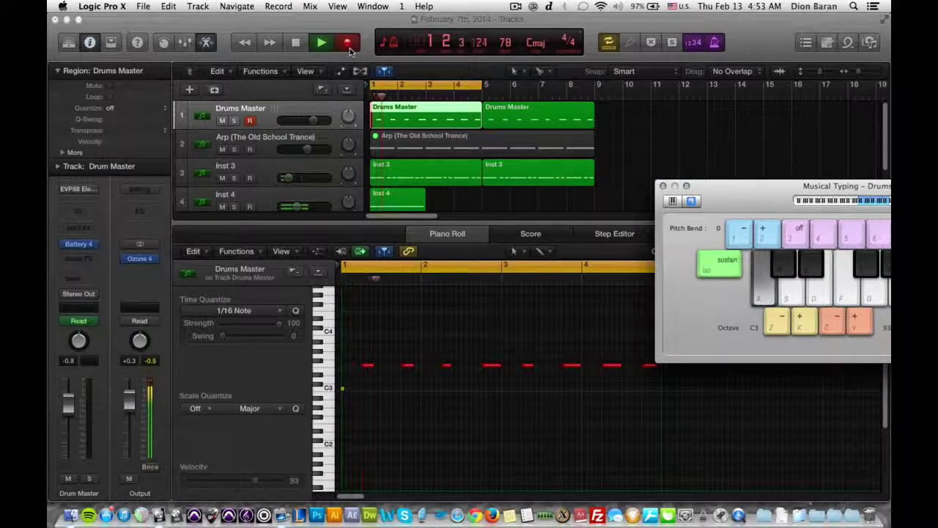
pyautogui.press('a')
pyautogui.press('a')
pyautogui.press('a')
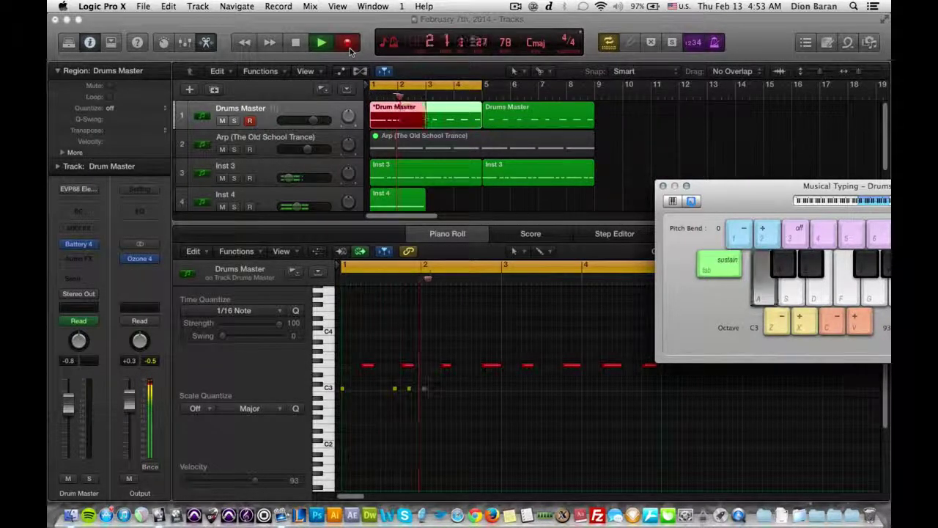
pyautogui.press('a')
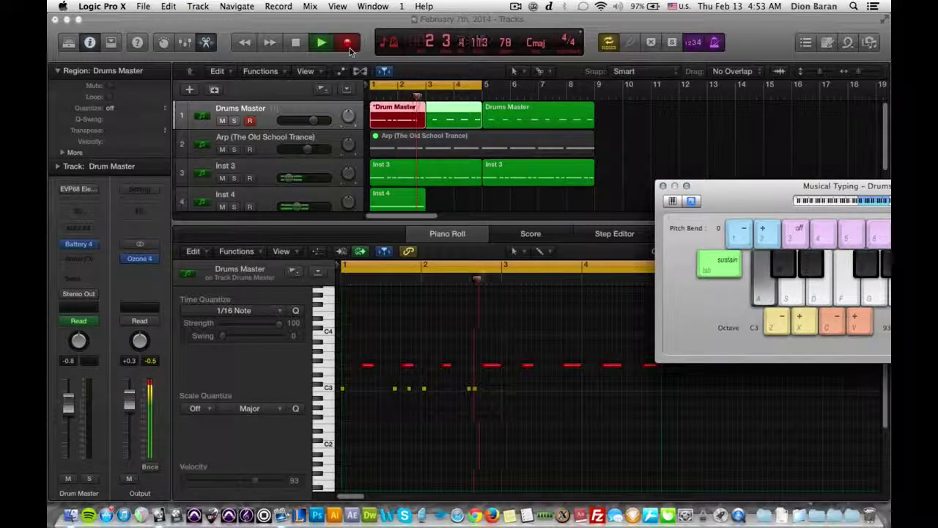
pyautogui.press('a')
pyautogui.press('a')
pyautogui.press('a')
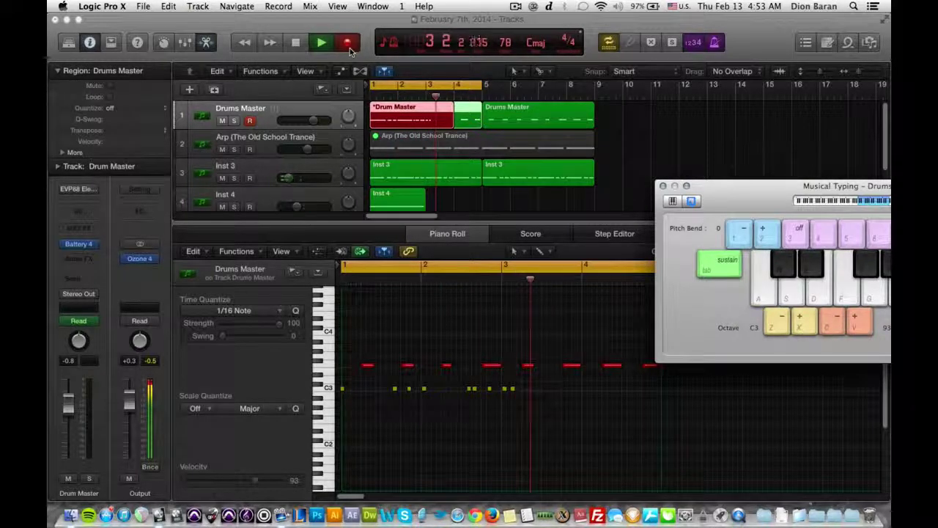
pyautogui.press('a')
pyautogui.press('a')
pyautogui.press('a')
pyautogui.press('a')
pyautogui.press('a')
pyautogui.press('a')
pyautogui.press('space')
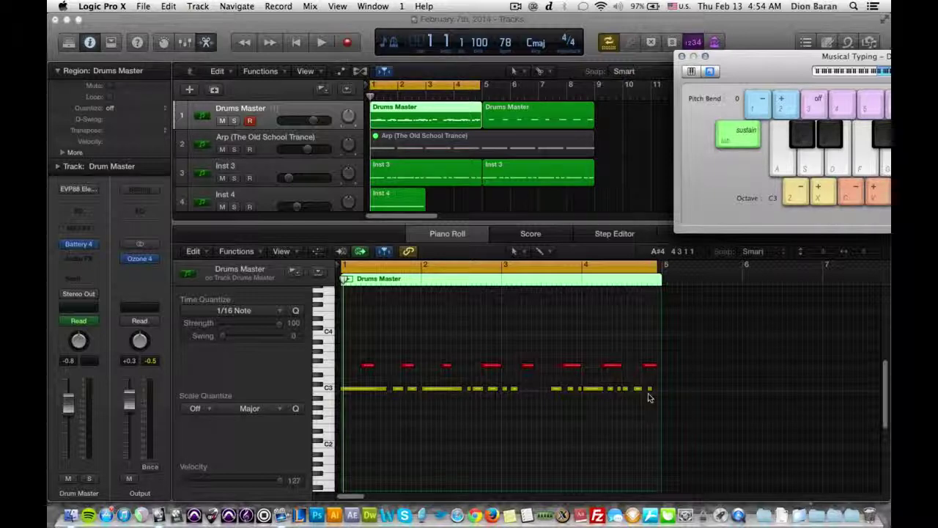
pyautogui.moveTo(851, 252); pyautogui.dragTo(862, 267)
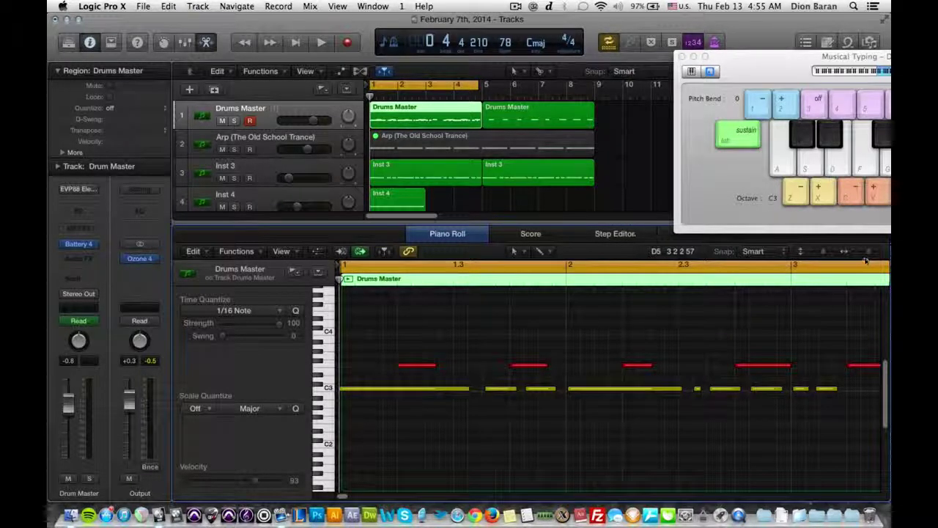
pyautogui.moveTo(869, 253)
pyautogui.mouseDown()
pyautogui.moveTo(752, 409)
pyautogui.moveTo(364, 384)
pyautogui.mouseUp()
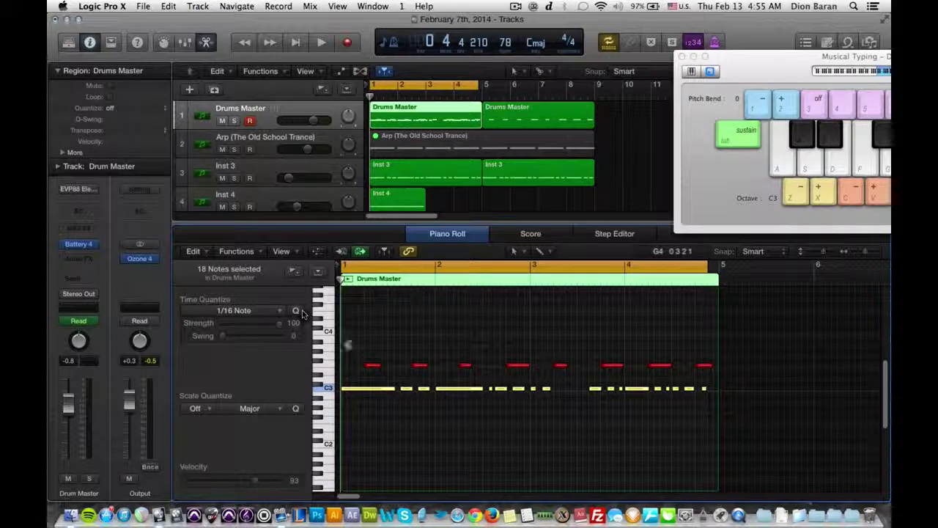
pyautogui.moveTo(859, 251); pyautogui.dragTo(869, 251)
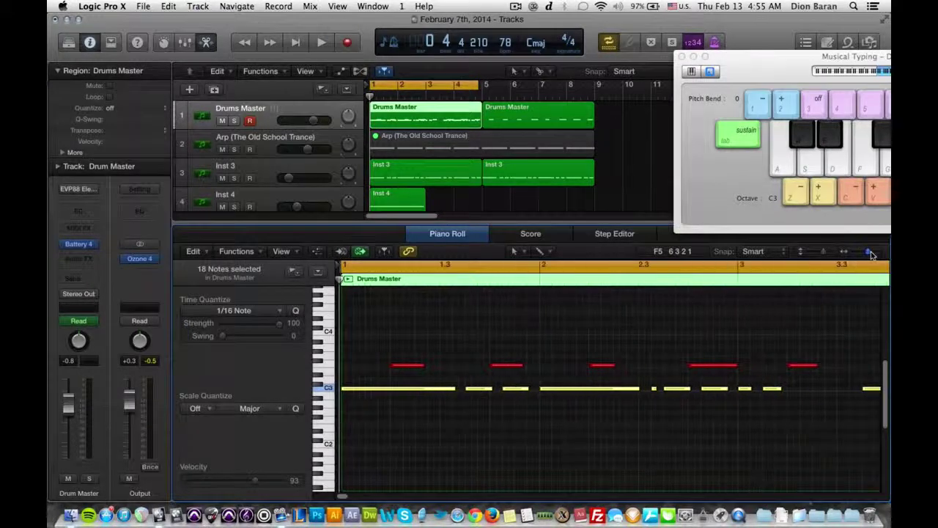
pyautogui.press('space')
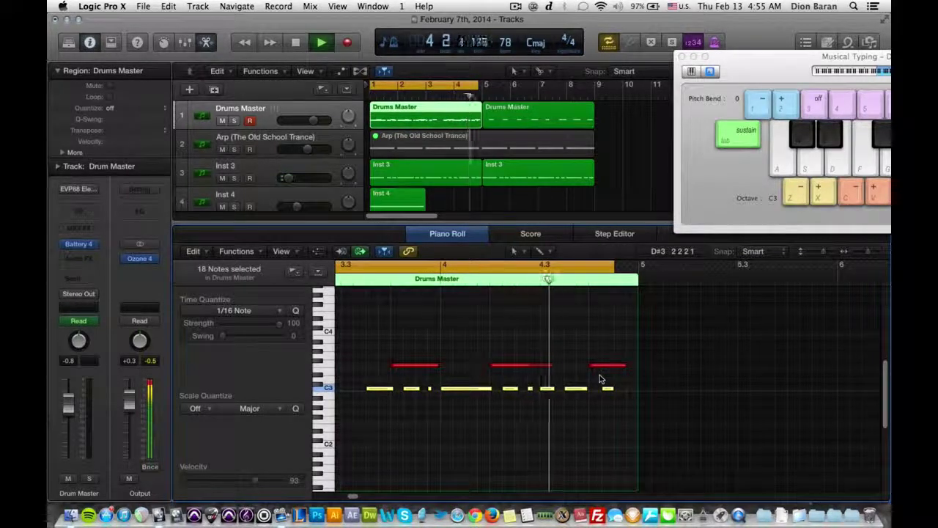
pyautogui.press('space')
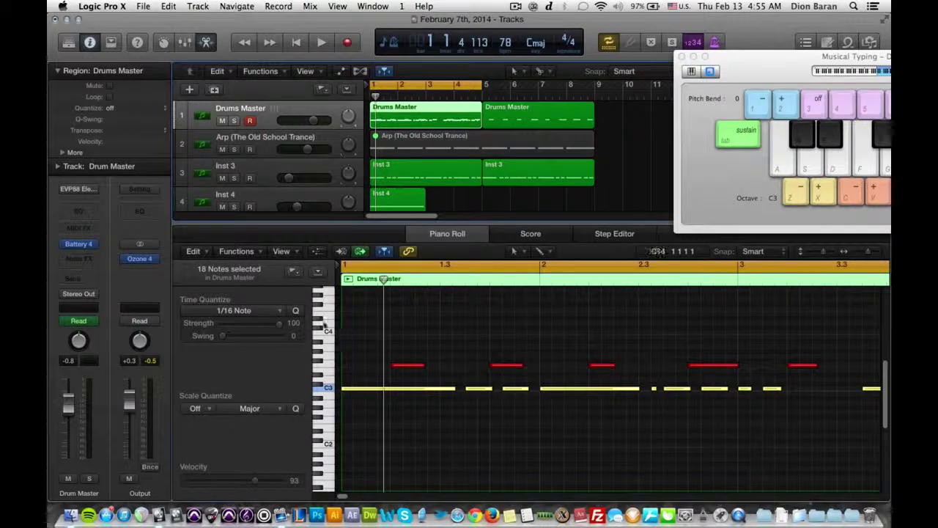
# - Use the Velocity Tool on the C3 hi-hat notes to raise them to velocity 127
pyautogui.click(385, 375)
pyautogui.press('z')
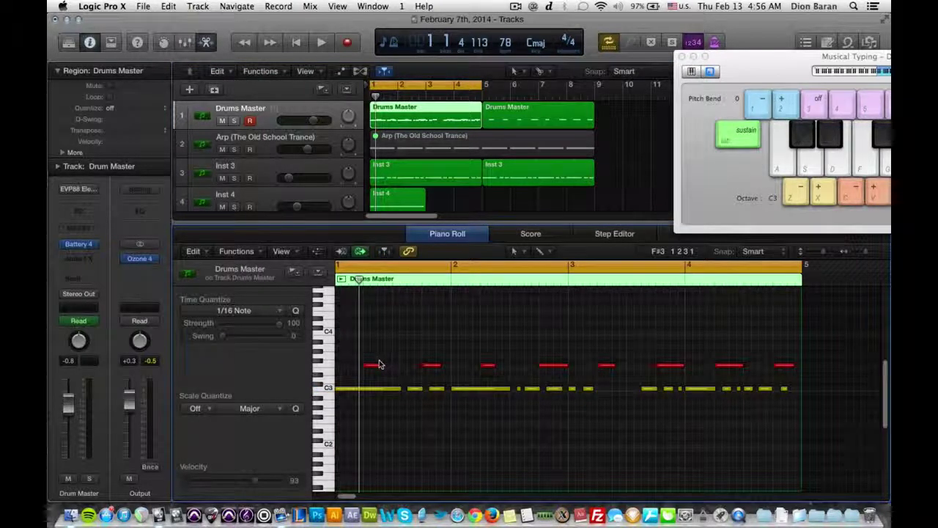
pyautogui.click(548, 251)
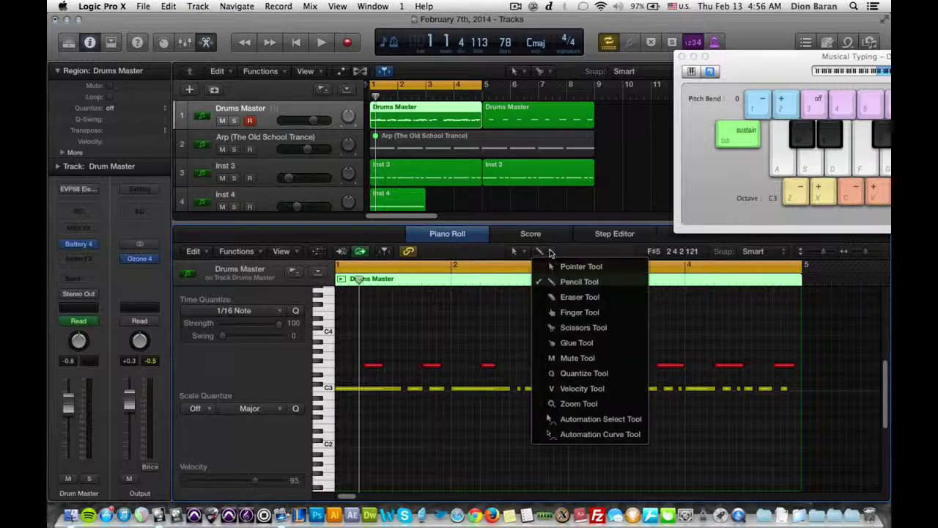
pyautogui.click(582, 387)
pyautogui.moveTo(369, 418)
pyautogui.mouseDown()
pyautogui.moveTo(475, 398)
pyautogui.moveTo(803, 386)
pyautogui.moveTo(769, 312)
pyautogui.mouseUp()
pyautogui.click(704, 331)
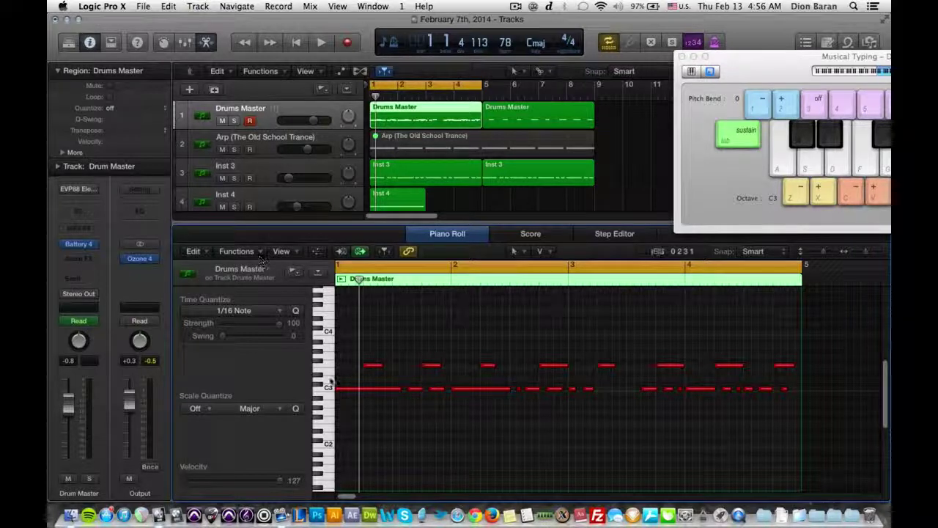
# - Select all 18 C3 hi-hat notes and open the Fixed Velocity MIDI Transform
pyautogui.moveTo(384, 433); pyautogui.dragTo(814, 375)
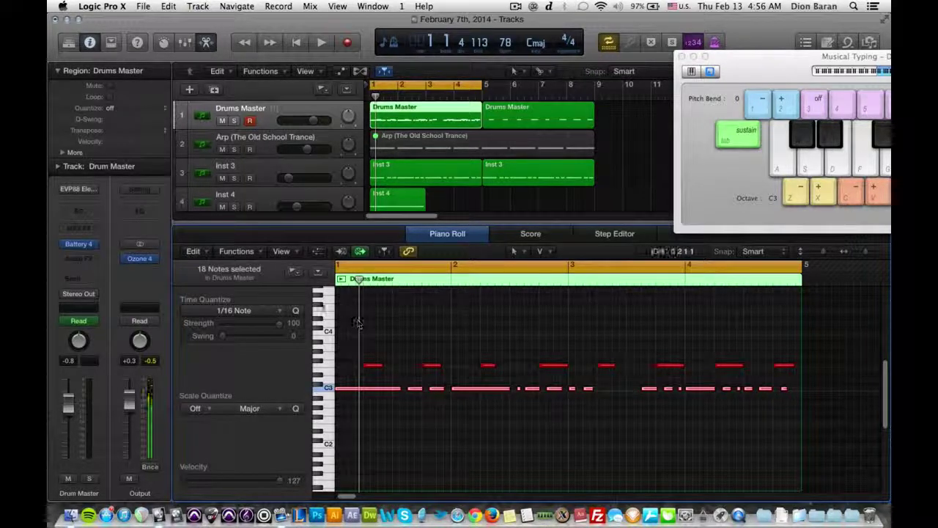
pyautogui.click(241, 251)
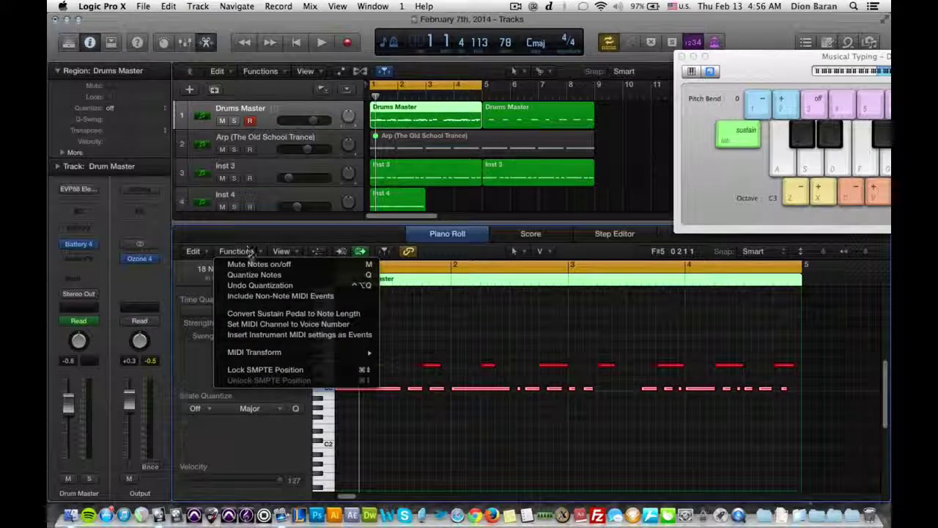
pyautogui.moveTo(254, 352)
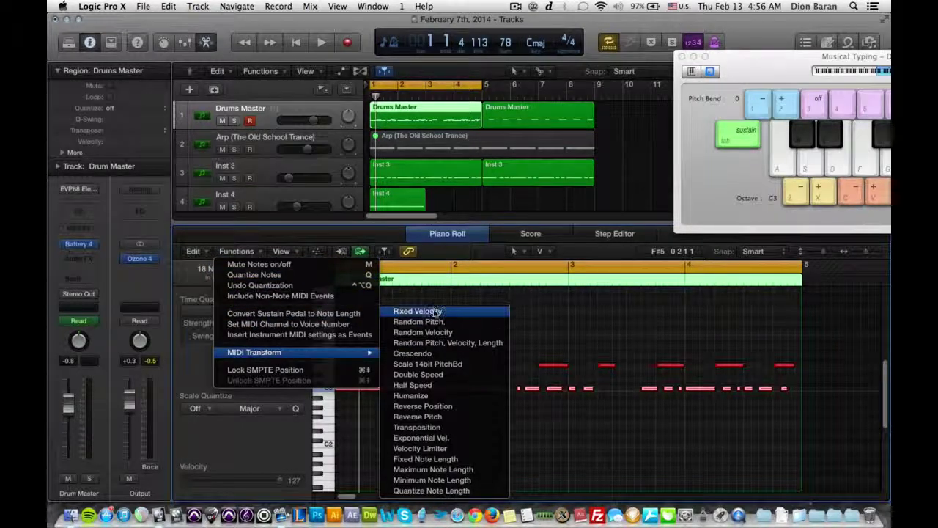
pyautogui.click(425, 312)
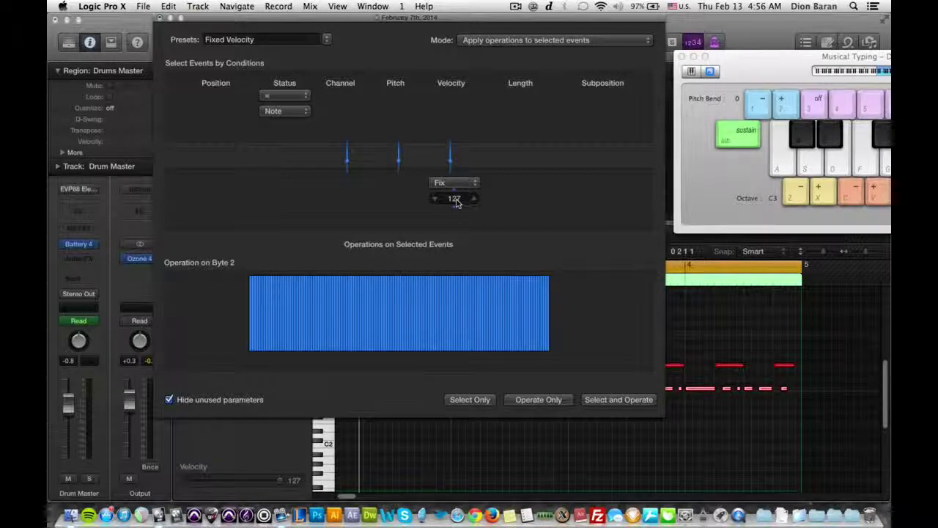
# - Set Fix velocity to 127, apply it with Operate Only, then close the window and deselect
pyautogui.moveTo(456, 202); pyautogui.dragTo(456, 226)
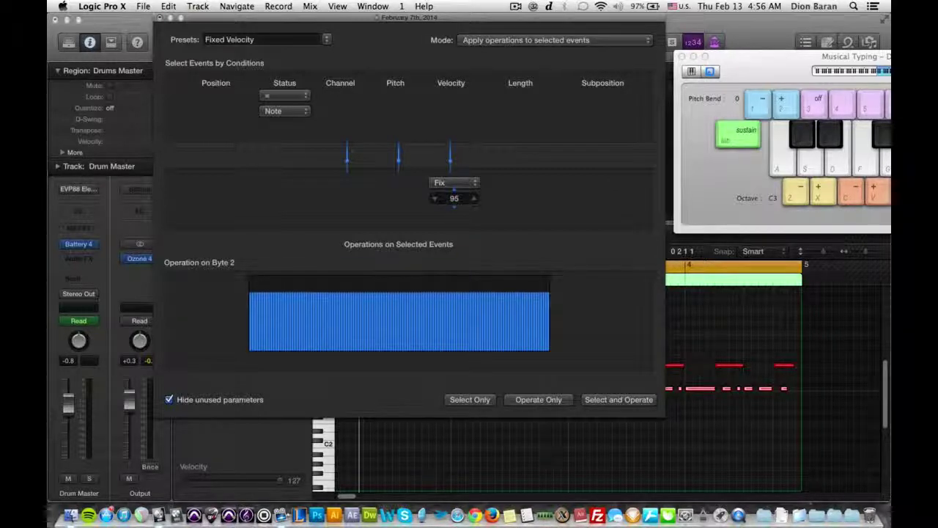
pyautogui.moveTo(455, 200); pyautogui.dragTo(456, 172)
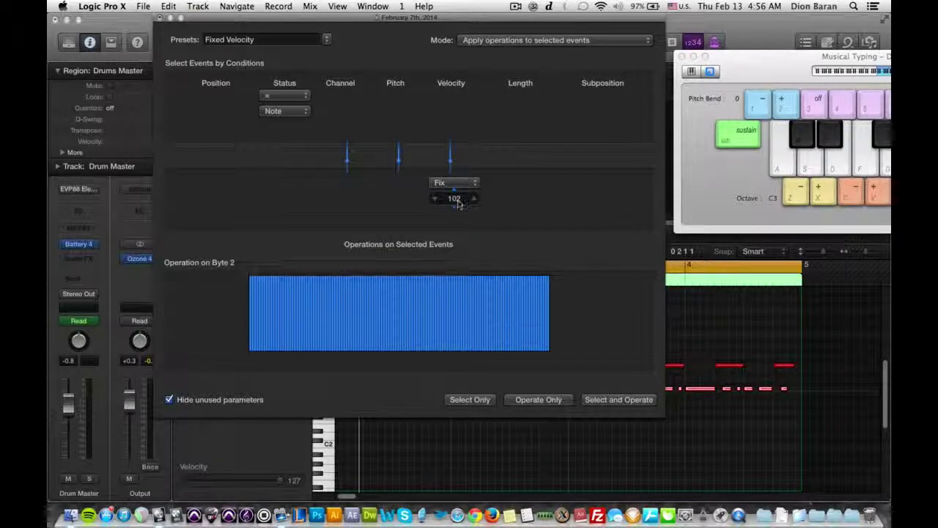
pyautogui.click(522, 400)
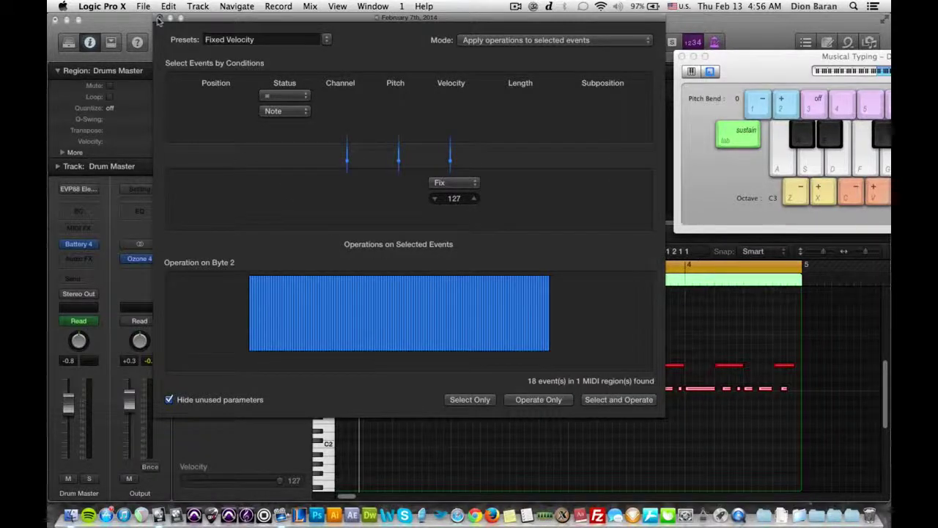
pyautogui.click(159, 18)
pyautogui.click(635, 425)
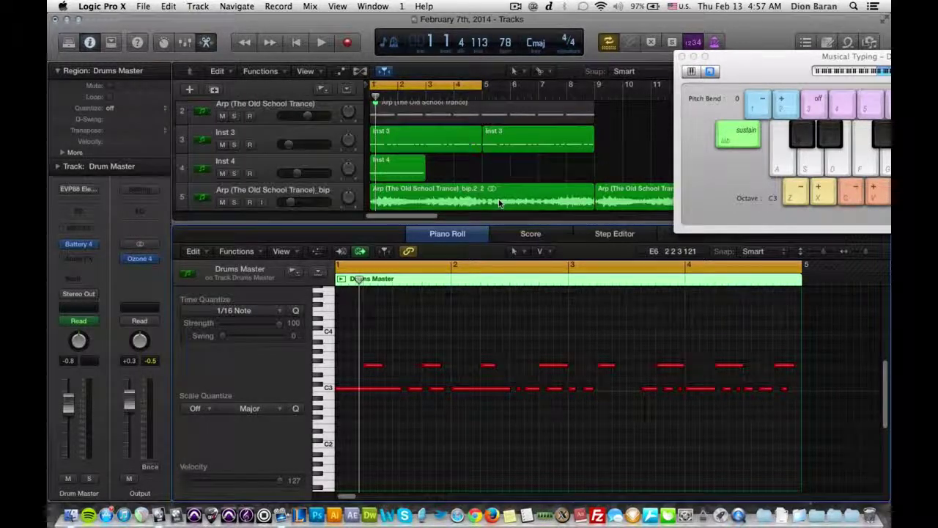
# - Open the Inst 4 region in the editor and close the Musical Typing keyboard
pyautogui.scroll(1, 423, 155)
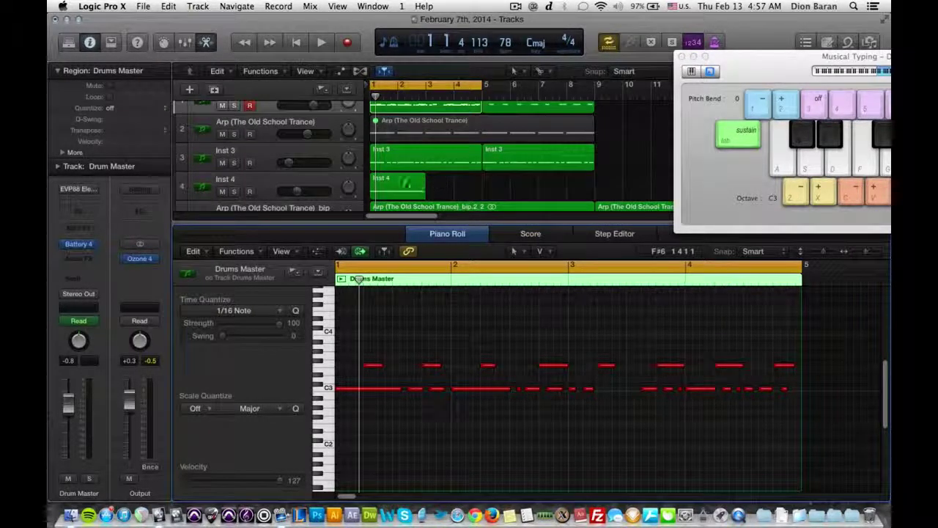
pyautogui.click(393, 178)
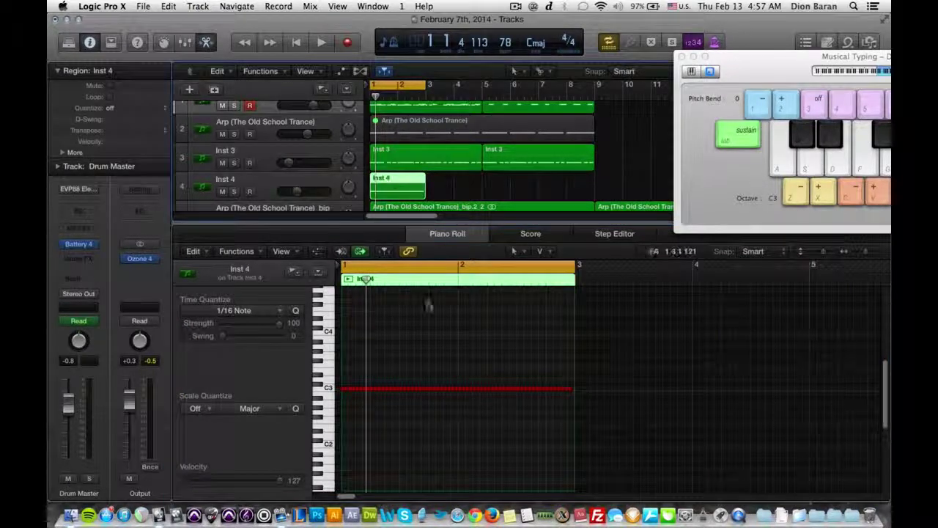
pyautogui.click(682, 56)
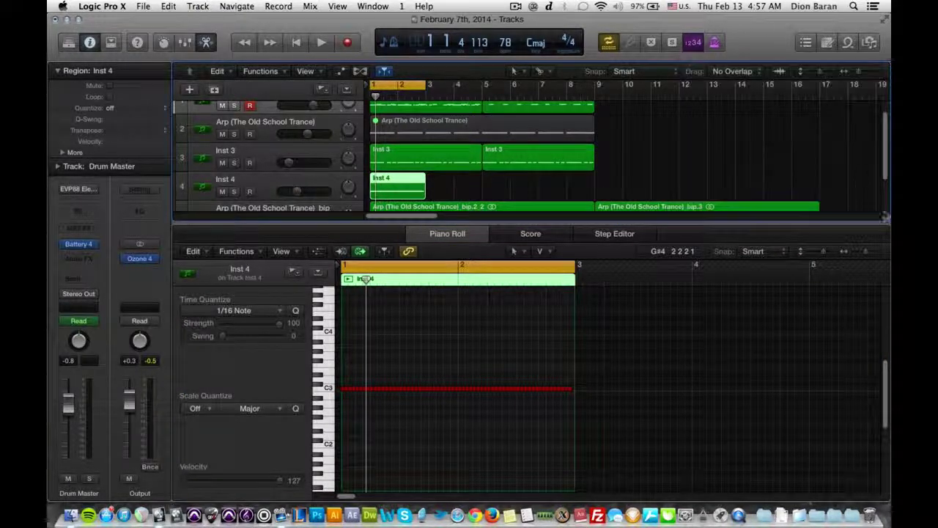
# - Zoom the Inst 4 notes to fill bars 1–3 and switch the time display to Custom mode
pyautogui.moveTo(860, 72); pyautogui.dragTo(862, 79)
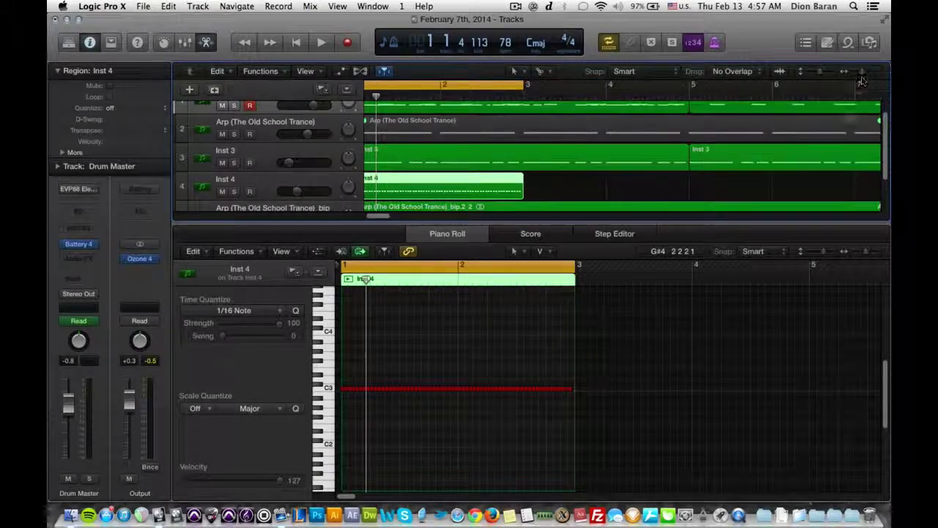
pyautogui.moveTo(868, 252); pyautogui.dragTo(868, 251)
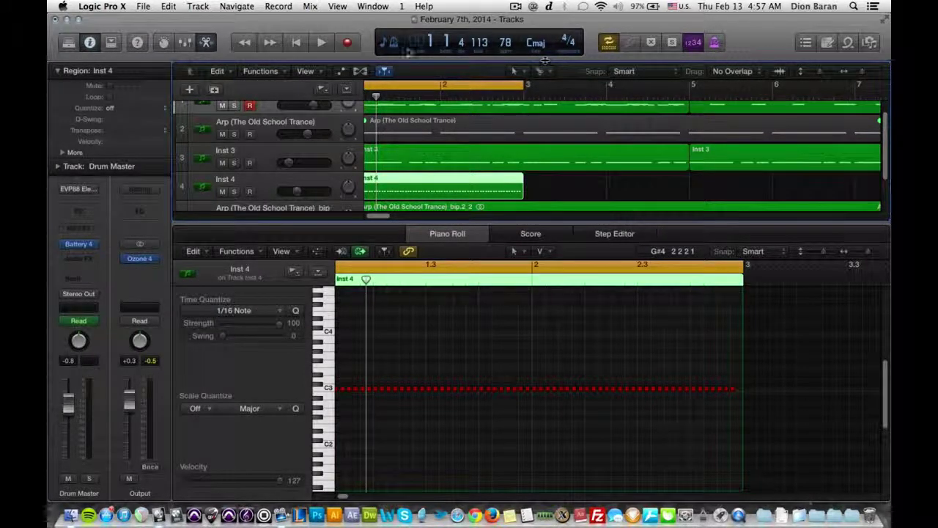
pyautogui.click(393, 42)
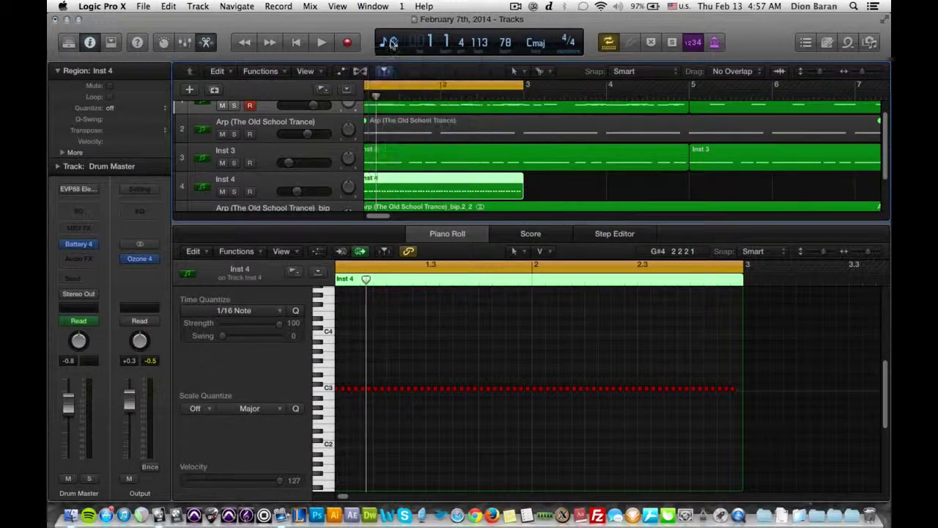
pyautogui.click(418, 120)
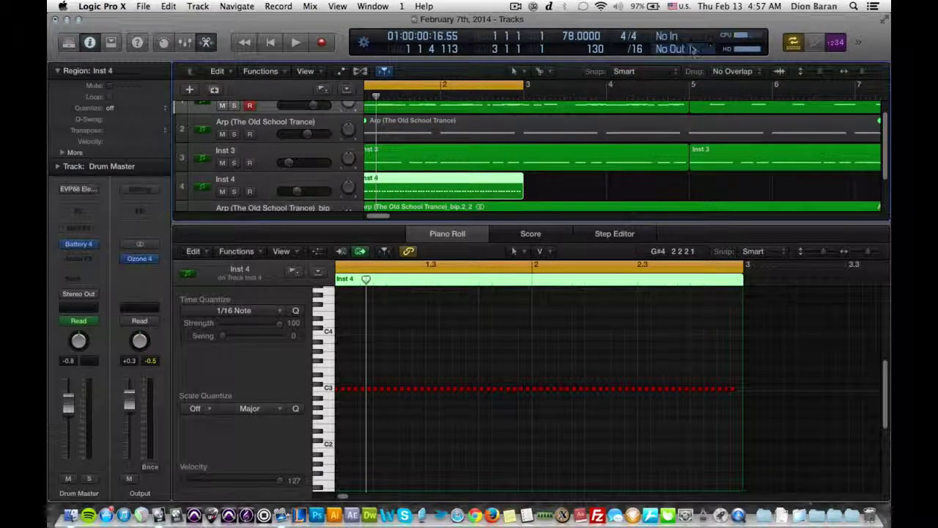
# - Switch the transport note division from /16 to /32 and rewind the playhead to bar 1
pyautogui.click(636, 50)
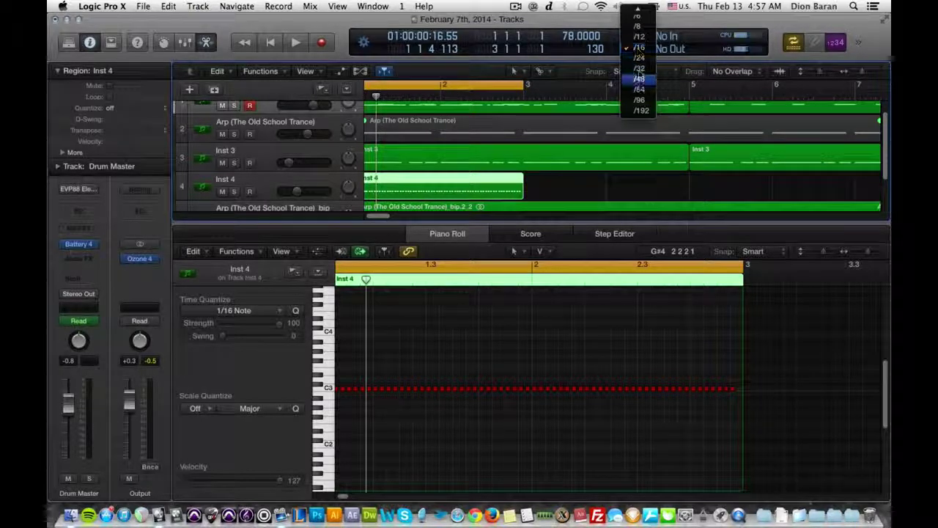
pyautogui.click(625, 49)
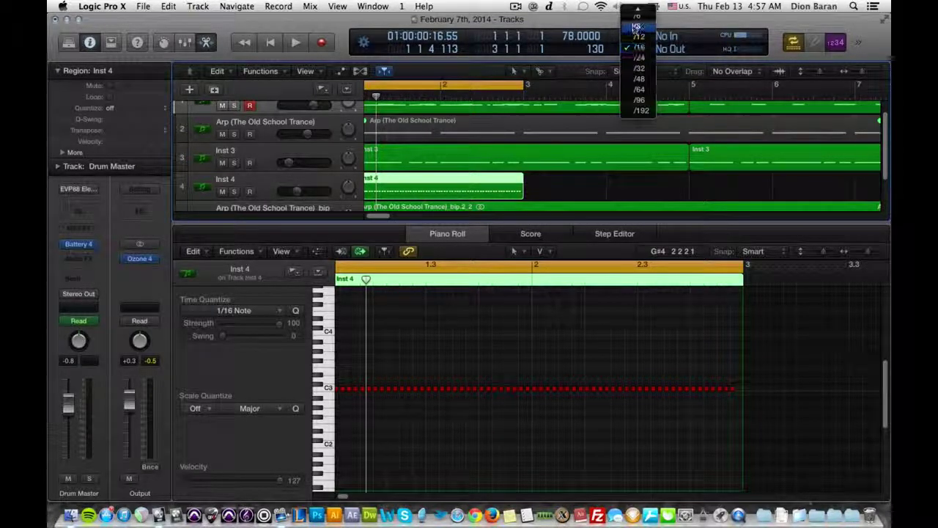
pyautogui.click(638, 47)
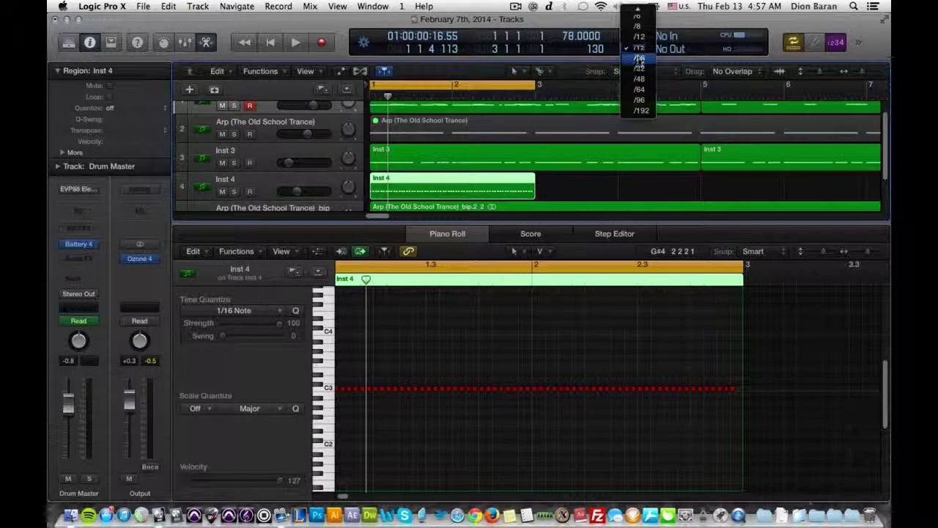
pyautogui.click(639, 69)
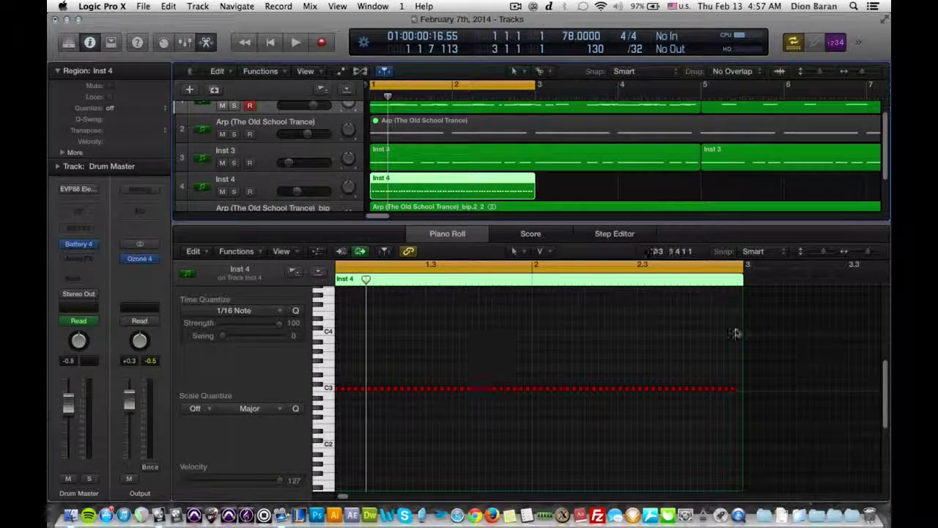
pyautogui.moveTo(867, 251); pyautogui.dragTo(868, 253)
pyautogui.press('Return')
pyautogui.click(638, 49)
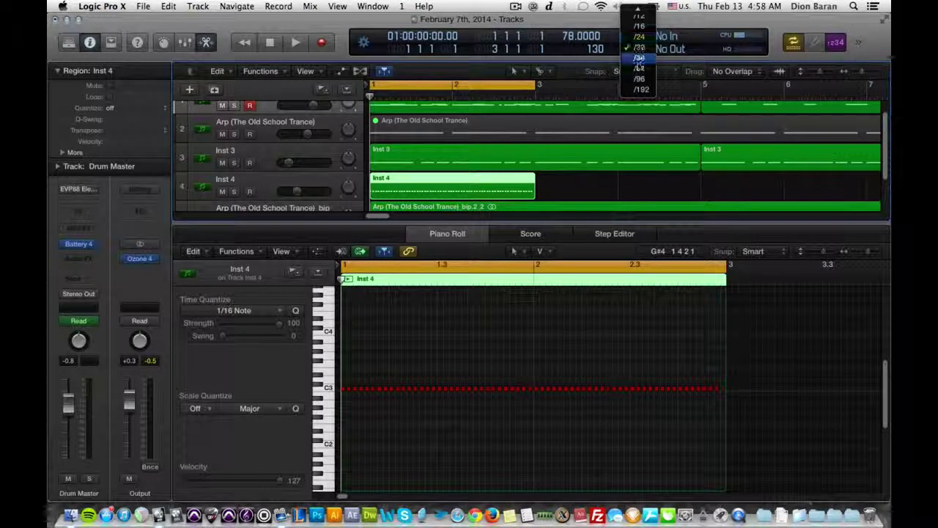
# - Keep the /32 division, zoom in and lengthen the C3 hi-hat notes
pyautogui.click(584, 33)
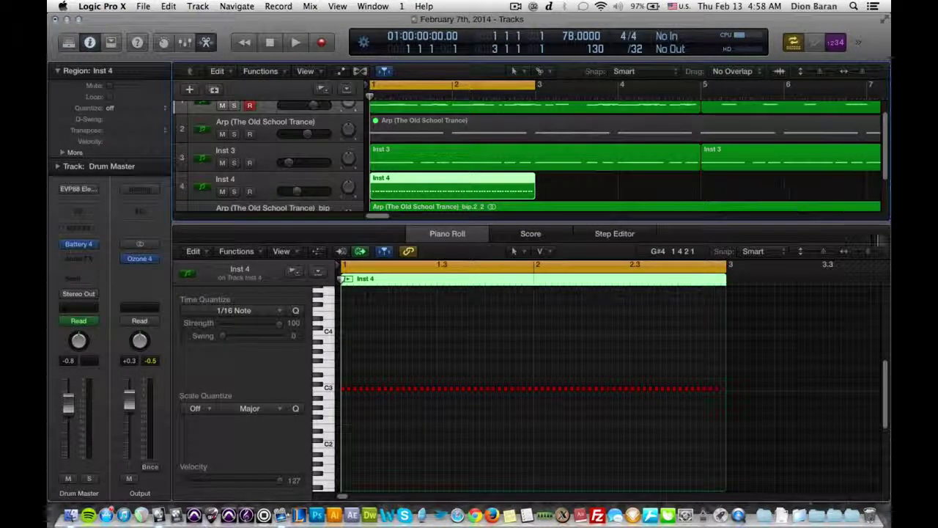
pyautogui.moveTo(868, 253); pyautogui.dragTo(874, 253)
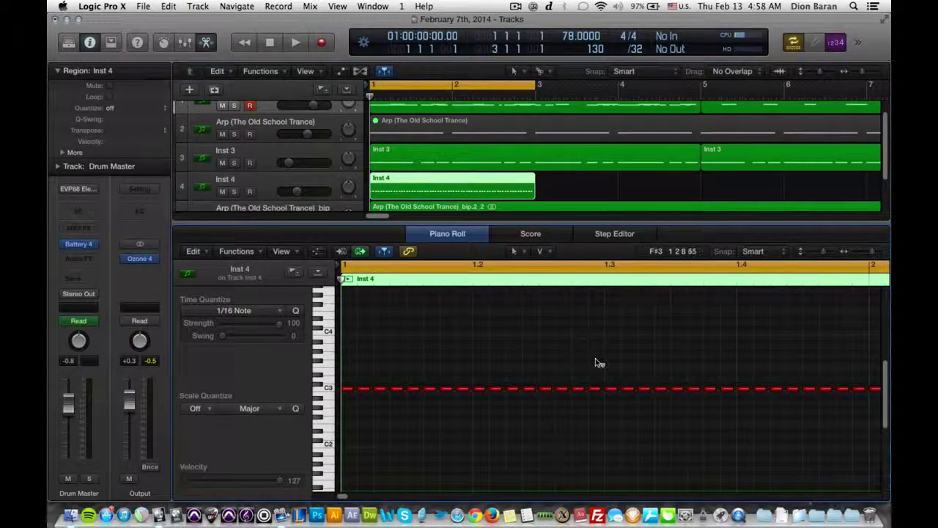
pyautogui.click(506, 388)
pyautogui.moveTo(500, 387)
pyautogui.mouseDown()
pyautogui.moveTo(493, 390)
pyautogui.moveTo(691, 389)
pyautogui.mouseUp()
pyautogui.click(502, 374)
# - Select all 64 hi-hat notes and trim overlaps, choosing Shorten
pyautogui.press('super+a')
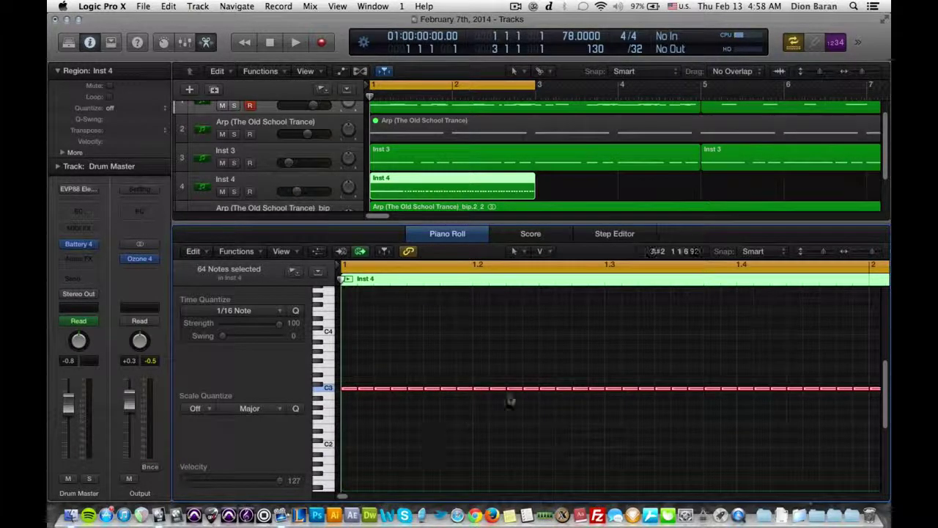
pyautogui.rightClick(547, 392)
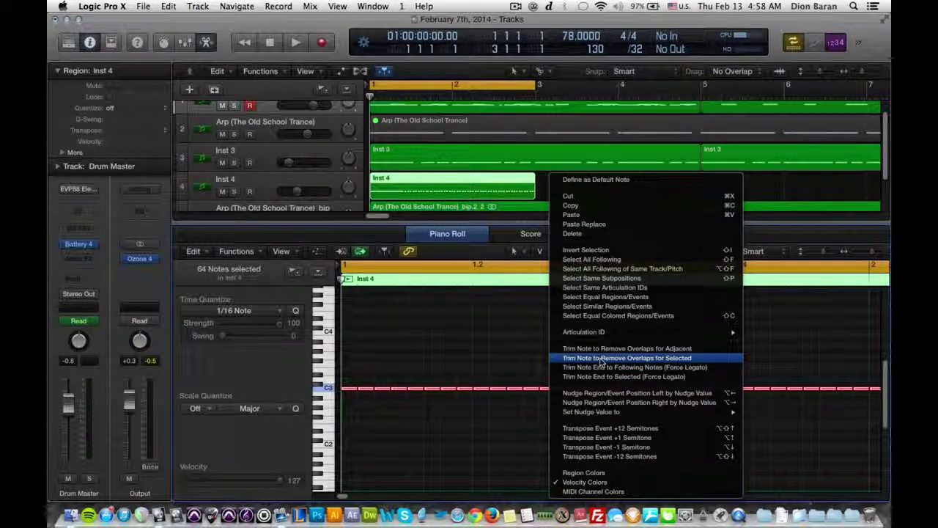
pyautogui.click(601, 358)
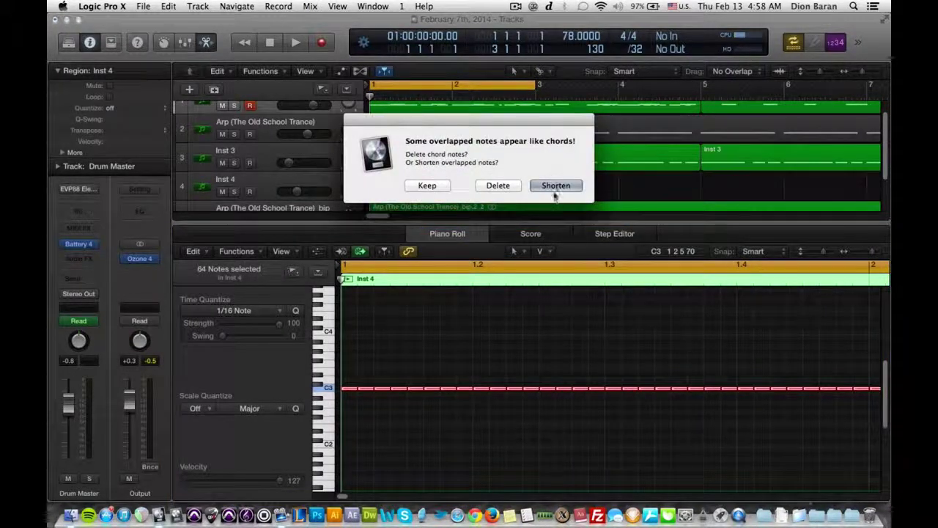
pyautogui.click(554, 189)
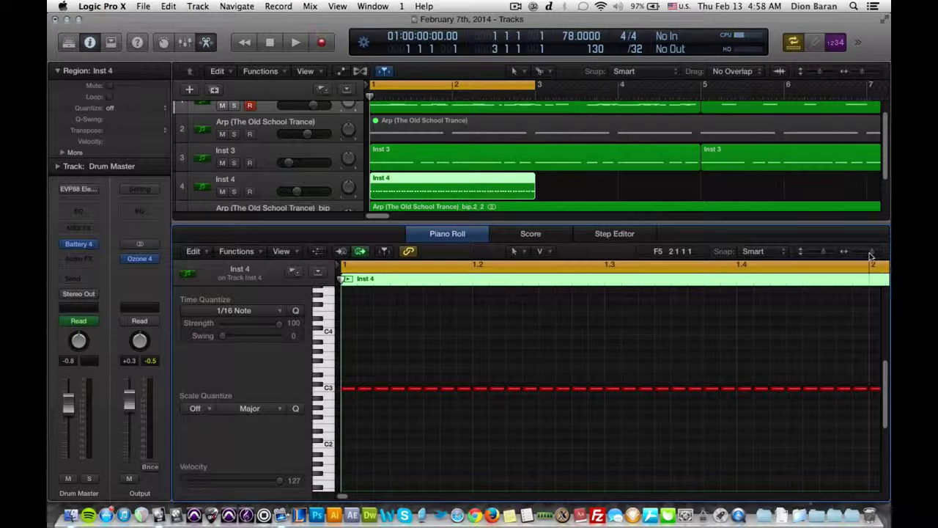
# - Resize the last C3 hi-hat note so it ends at the Inst 4 region's boundary
pyautogui.moveTo(871, 255); pyautogui.dragTo(858, 252)
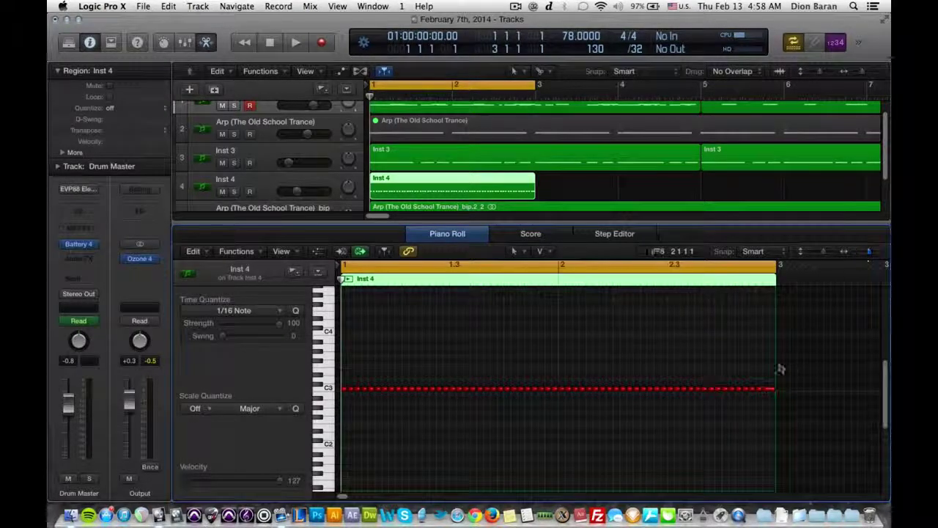
pyautogui.moveTo(770, 389); pyautogui.dragTo(766, 389)
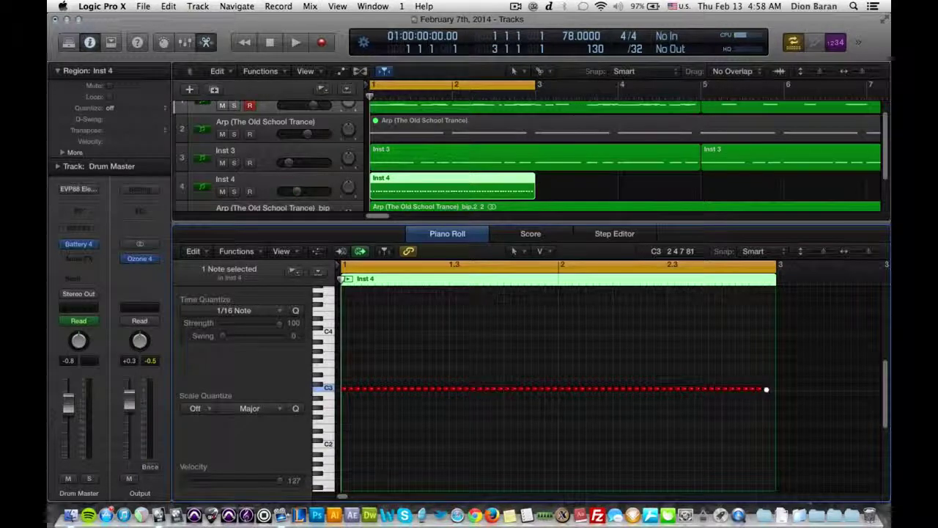
pyautogui.click(766, 388)
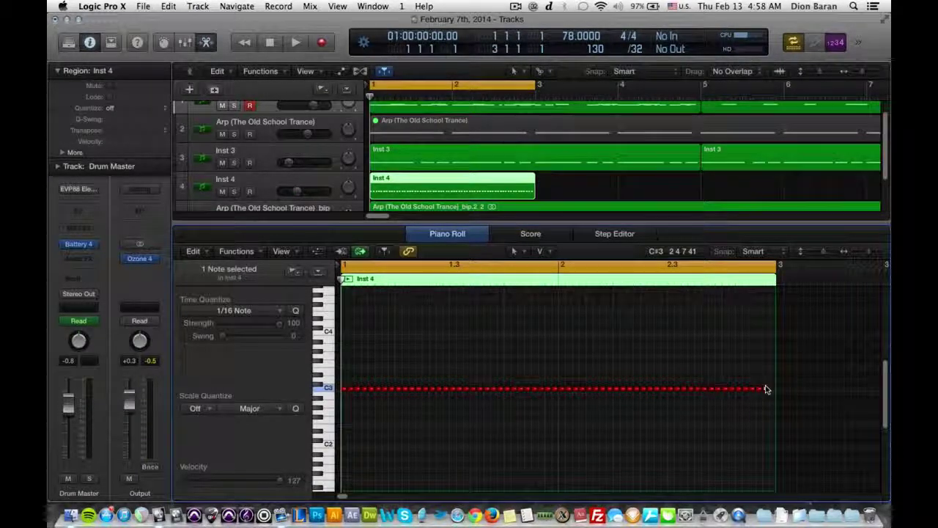
pyautogui.click(874, 253)
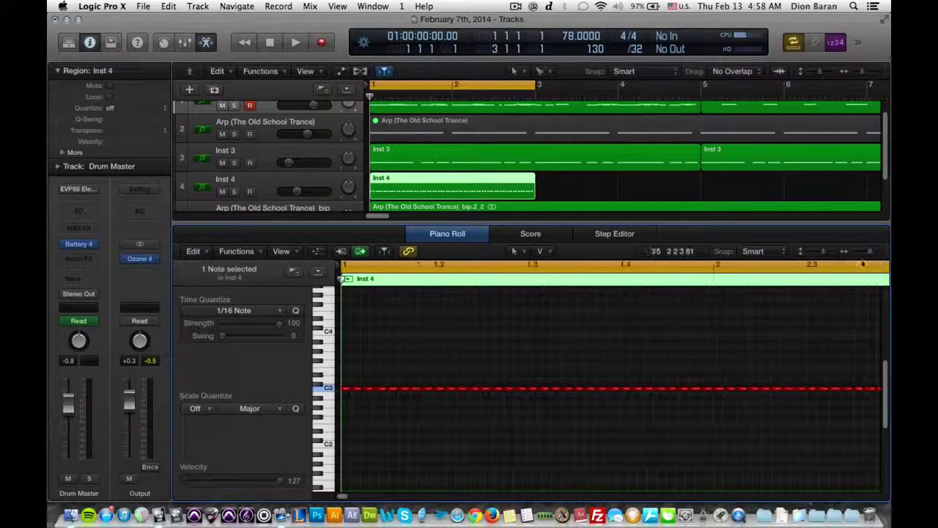
pyautogui.moveTo(344, 499); pyautogui.dragTo(352, 499)
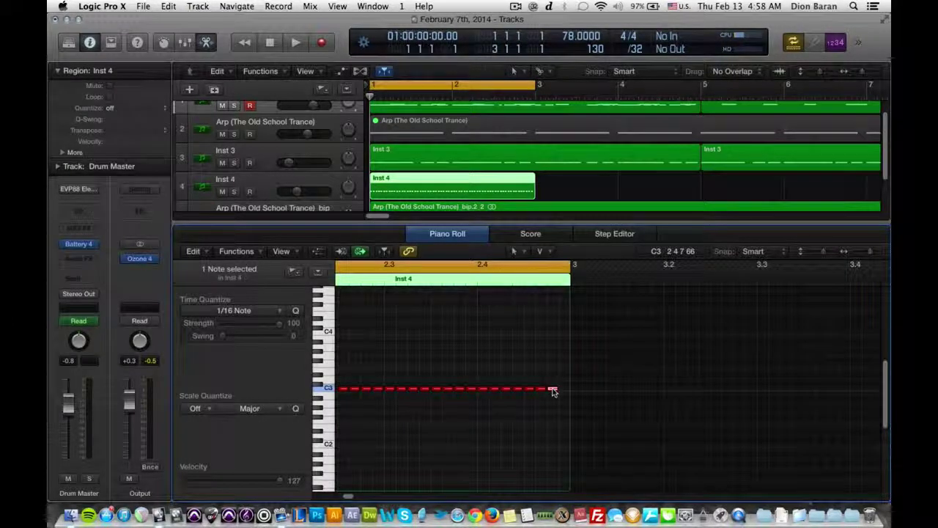
pyautogui.moveTo(554, 391); pyautogui.dragTo(565, 395)
pyautogui.click(509, 367)
pyautogui.hscroll(-5, 779, 271)
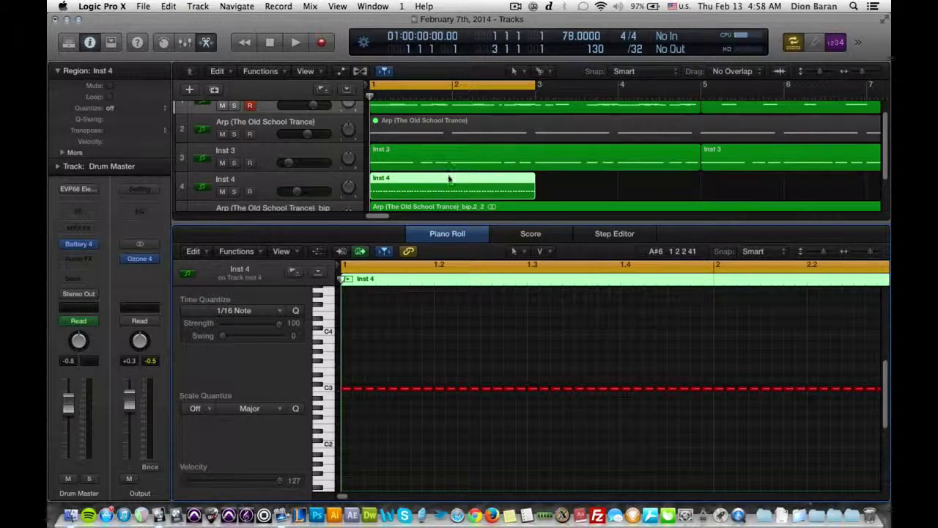
pyautogui.press('space')
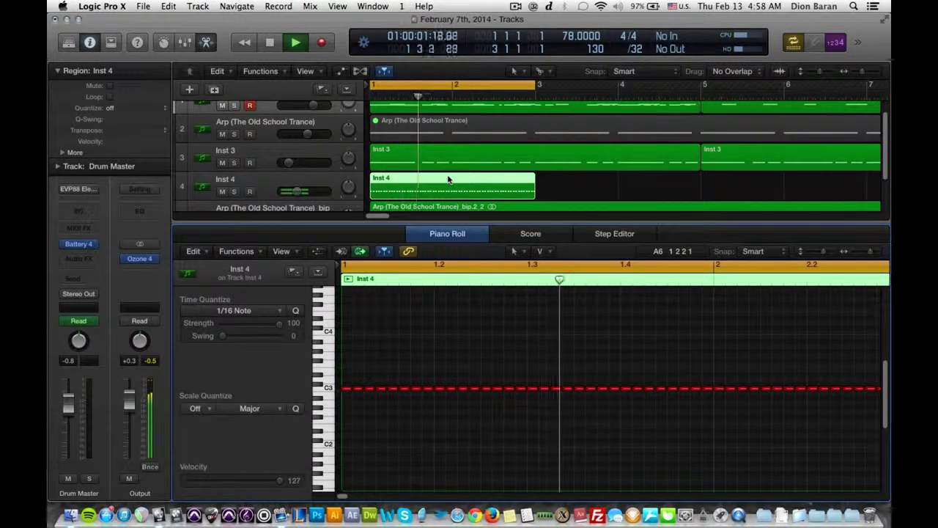
pyautogui.press('space')
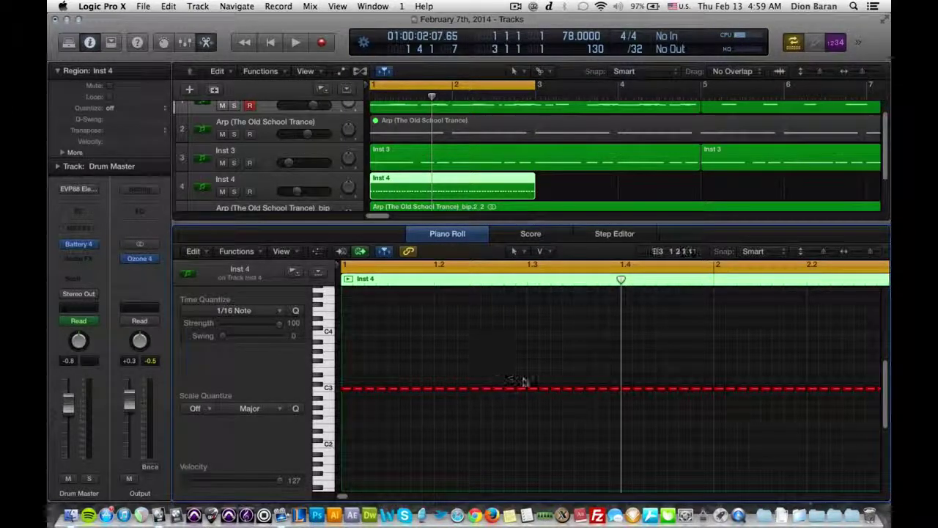
pyautogui.press('Return')
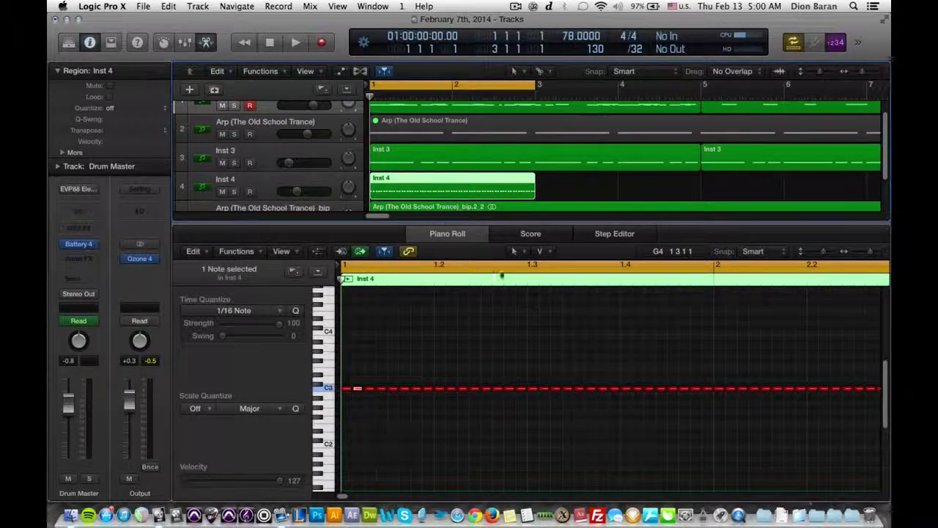
# - Delete two notes, then a single note, from the hi-hat roll and play back the result
pyautogui.scroll(-3, 419, 331)
pyautogui.click(420, 331)
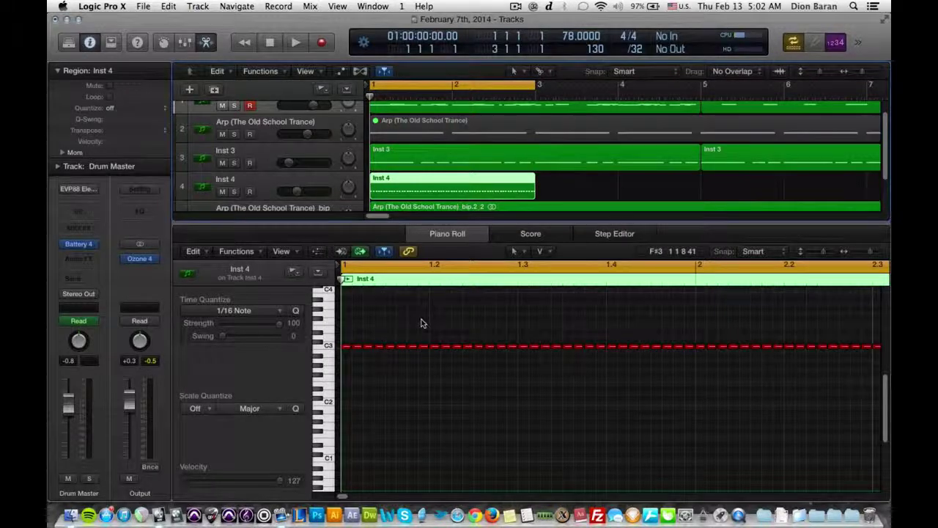
pyautogui.moveTo(423, 320); pyautogui.dragTo(433, 362)
pyautogui.press('Delete')
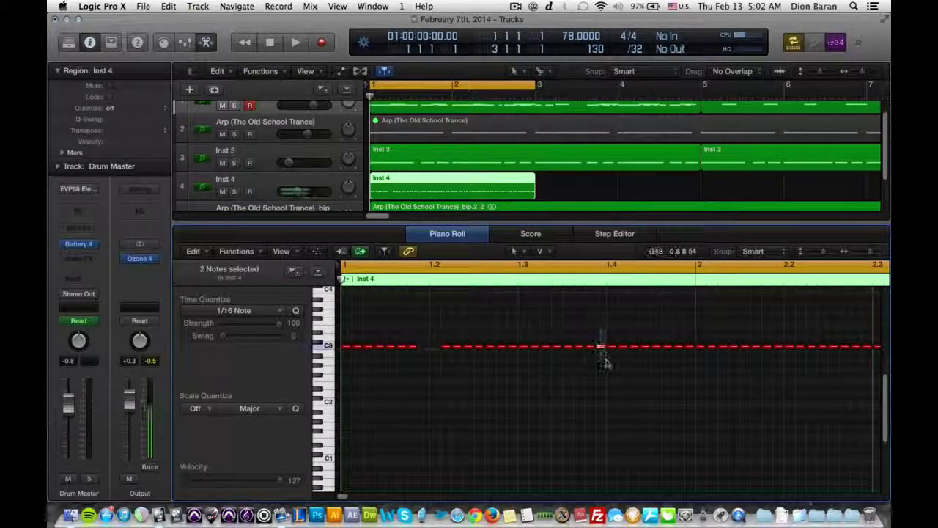
pyautogui.click(605, 347)
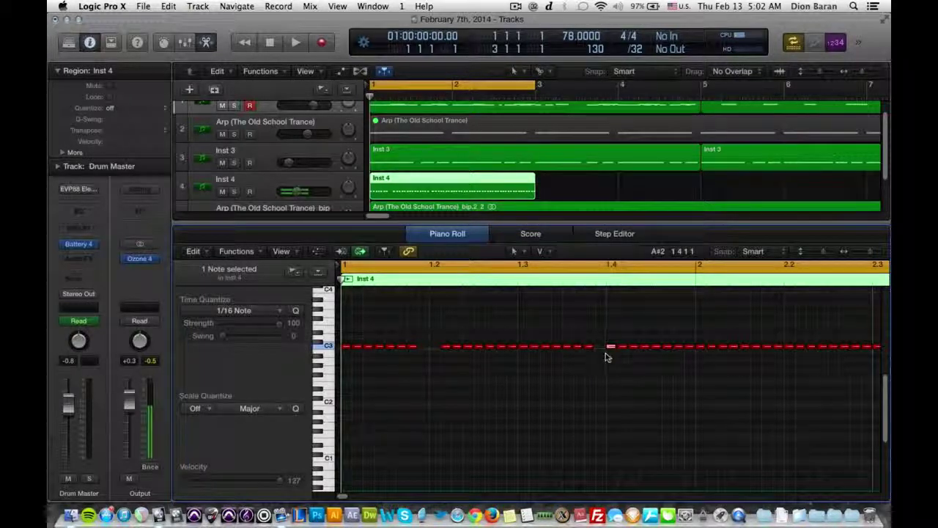
pyautogui.press('Delete')
pyautogui.press('space')
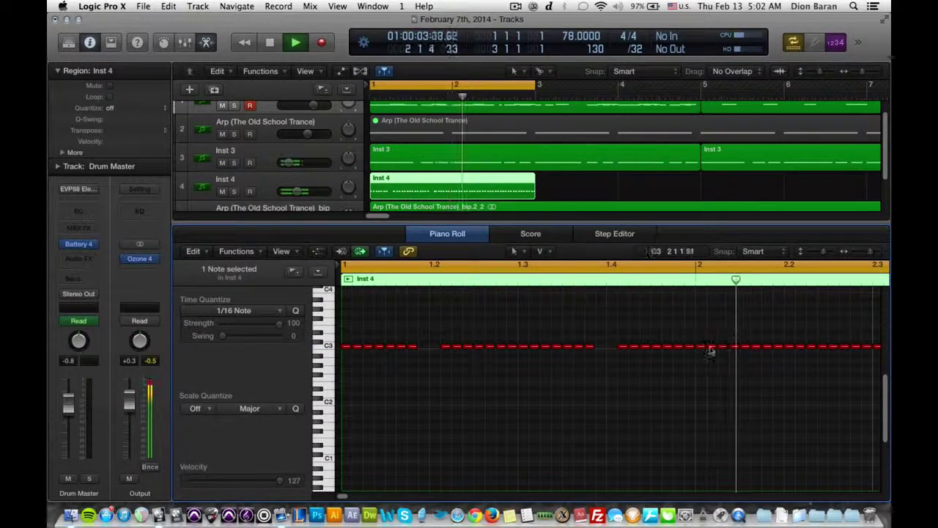
pyautogui.press('space')
# - Cut two more gaps, one near the end of the roll, and play back the gapped roll
pyautogui.click(775, 346)
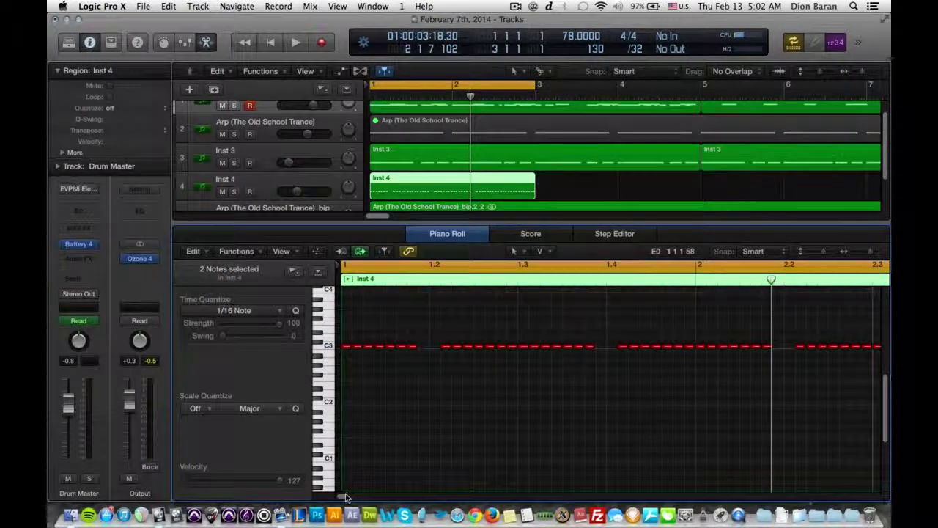
pyautogui.hscroll(5, 348, 497)
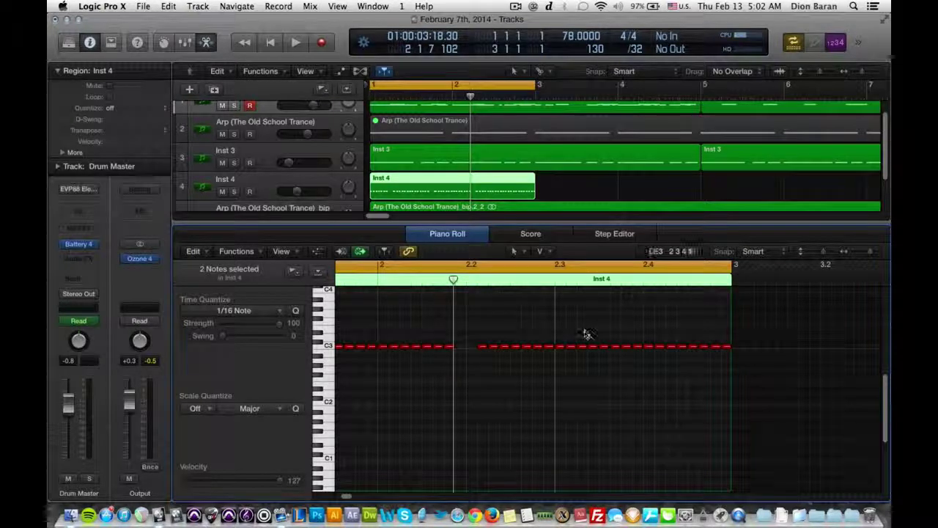
pyautogui.click(634, 346)
pyautogui.press('Return')
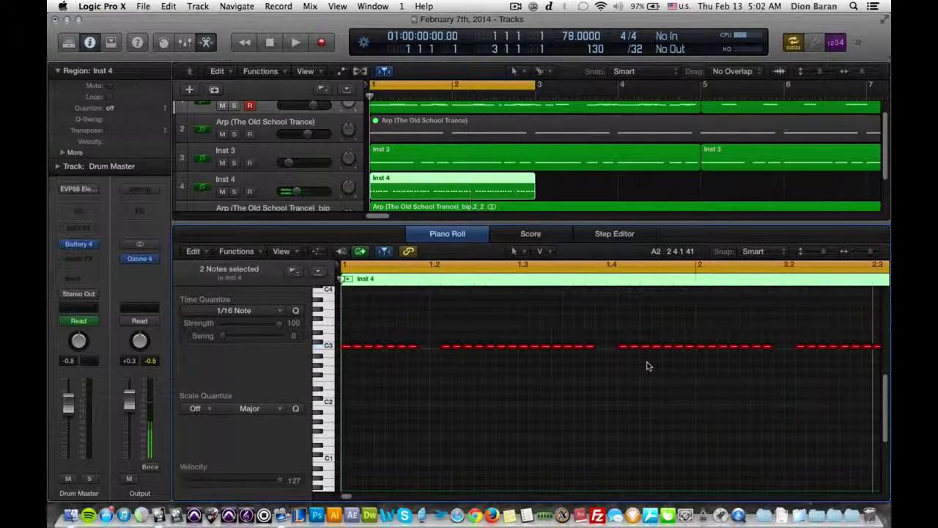
pyautogui.press('space')
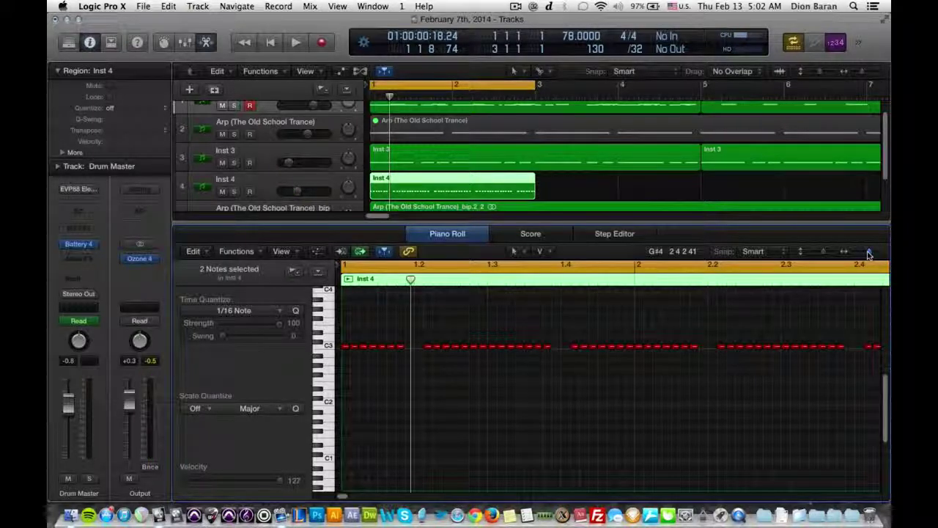
pyautogui.press('Return')
# - Zoom back to the start of the hi-hat notes and clear the note selection
pyautogui.moveTo(869, 253); pyautogui.dragTo(871, 251)
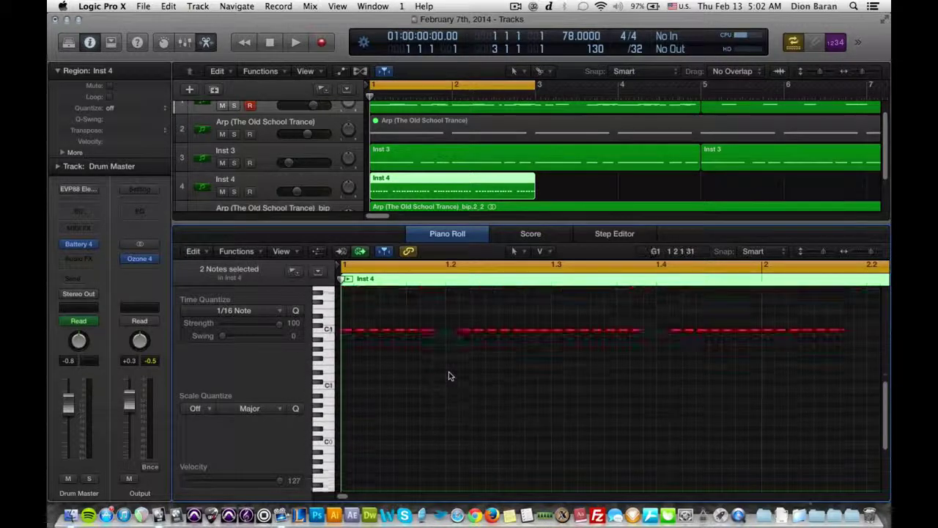
pyautogui.scroll(2, 450, 377)
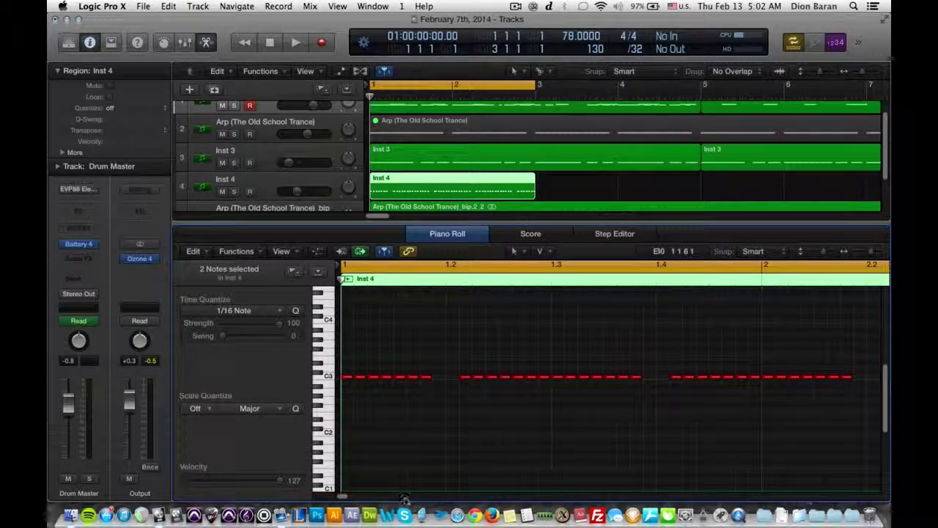
pyautogui.click(387, 497)
pyautogui.click(387, 497)
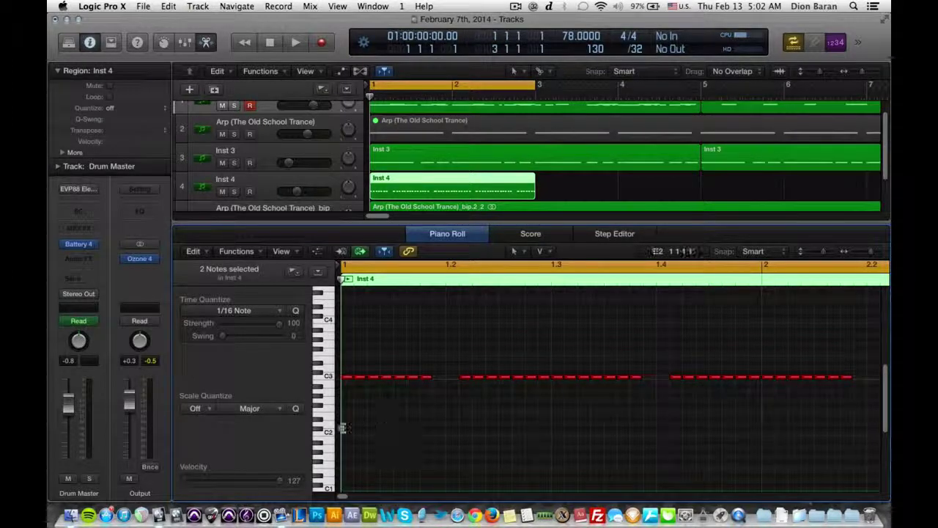
pyautogui.click(586, 382)
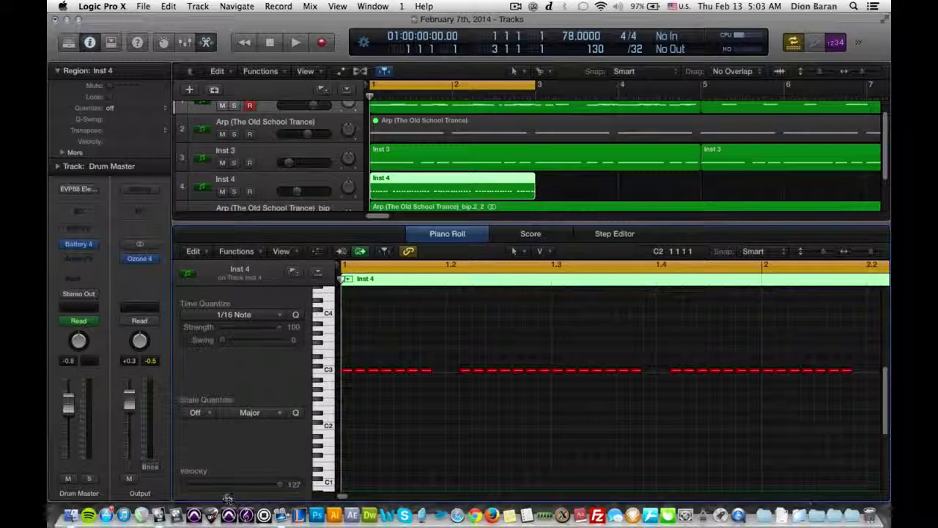
# - Show a taller Note Velocity lane under the hi-hats and switch to the Pencil tool
pyautogui.press('a')
pyautogui.moveTo(231, 470)
pyautogui.mouseDown()
pyautogui.moveTo(256, 408)
pyautogui.moveTo(257, 416)
pyautogui.mouseUp()
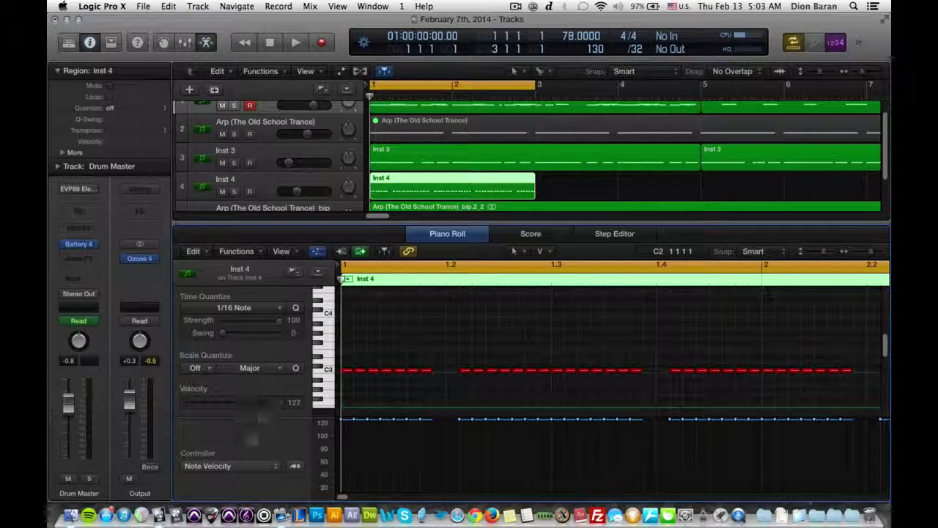
pyautogui.click(270, 473)
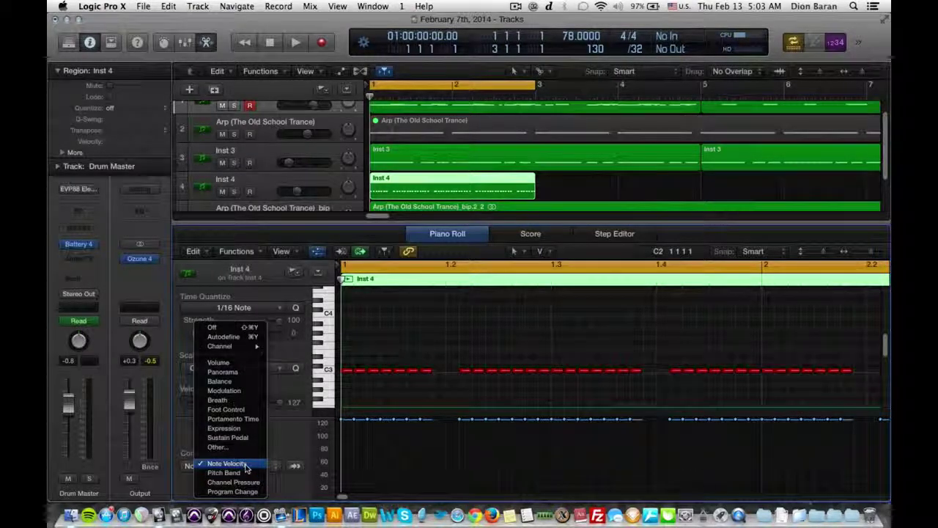
pyautogui.click(245, 466)
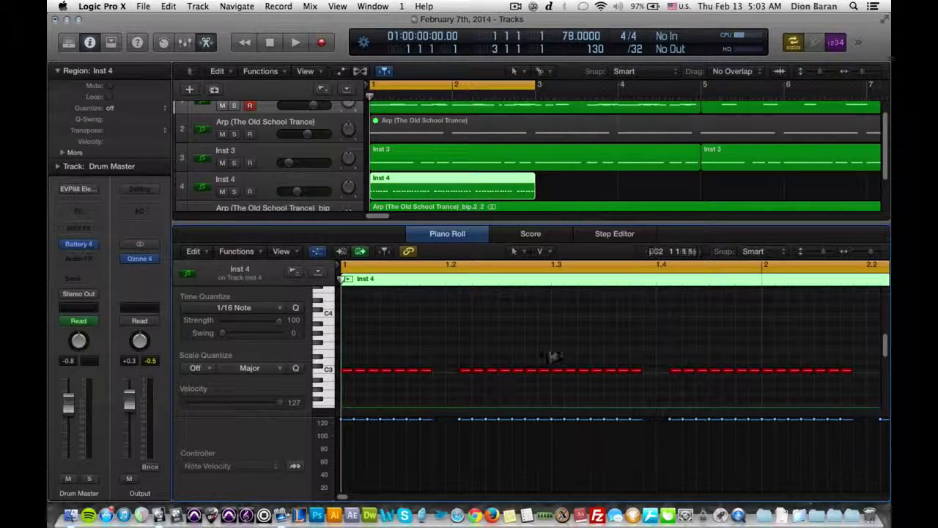
pyautogui.click(542, 251)
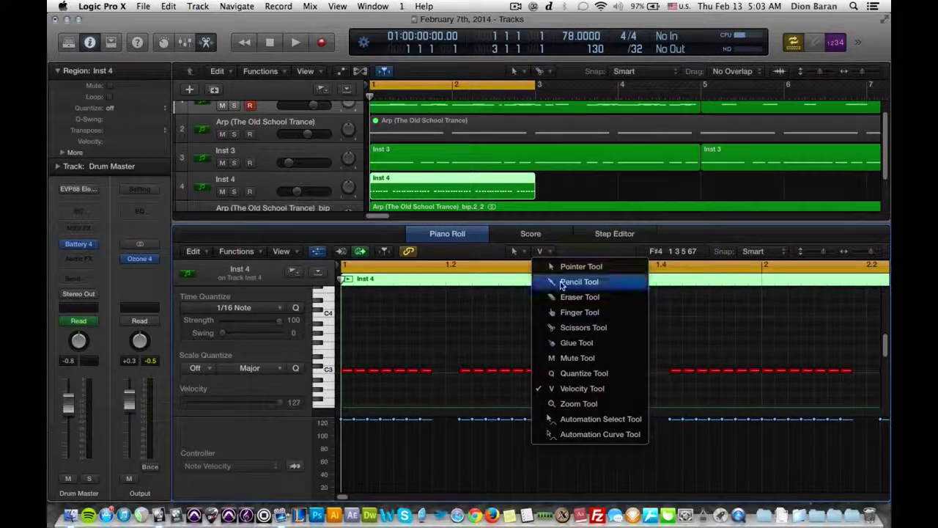
pyautogui.click(560, 283)
pyautogui.press('space')
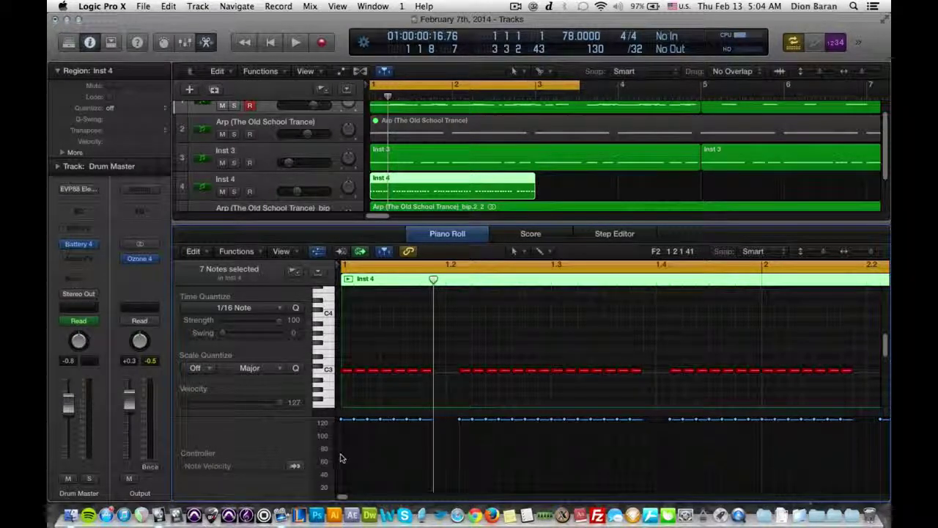
# - Draw a rising velocity ramp across the first seven hi-hat notes and audition it
pyautogui.moveTo(340, 460); pyautogui.dragTo(453, 408)
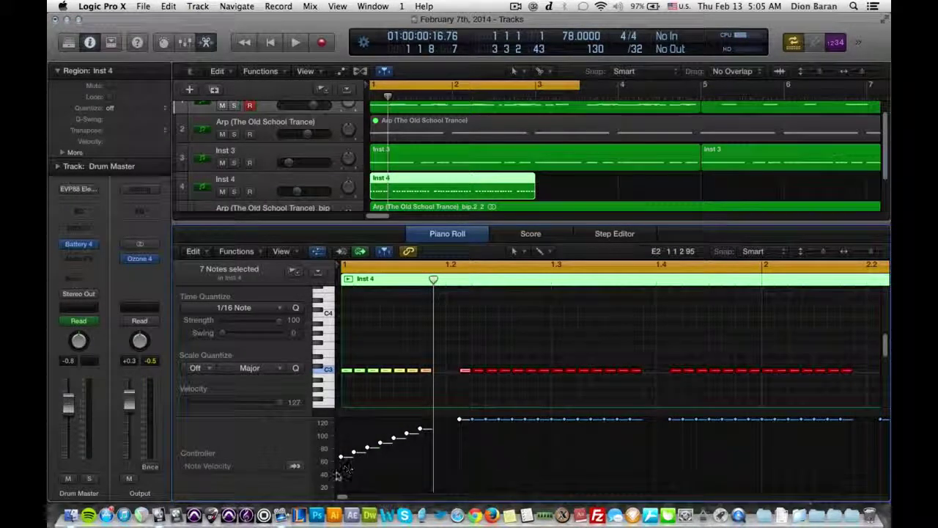
pyautogui.click(414, 397)
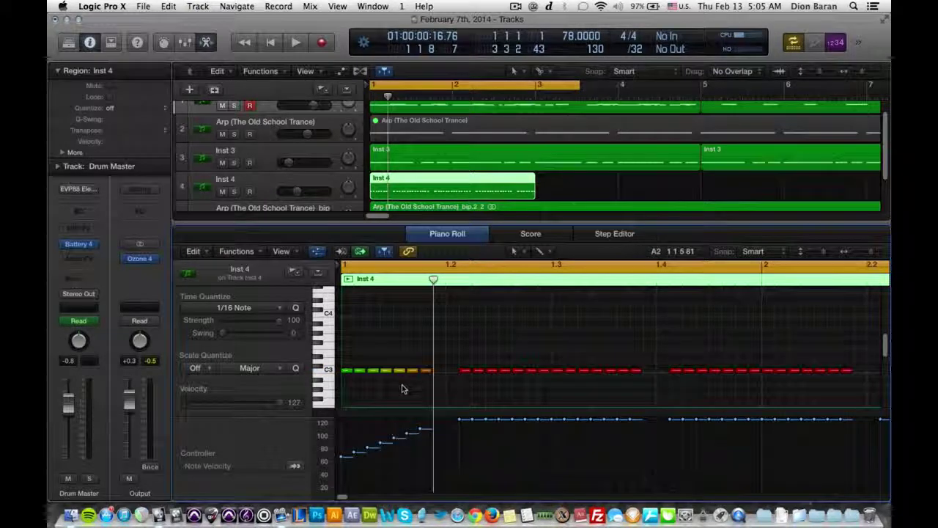
pyautogui.press('space')
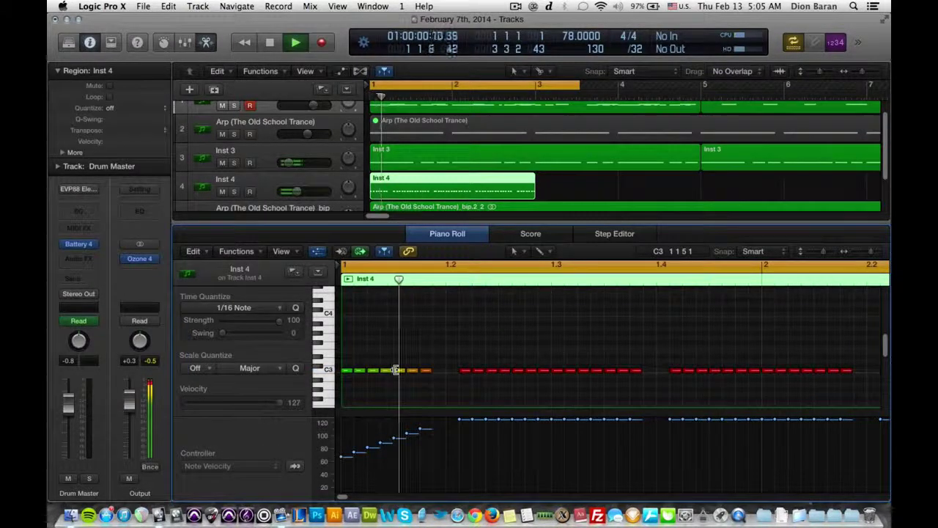
pyautogui.press('space')
# - Switch to the Velocity tool, adjust the seven-note roll, then select all notes
pyautogui.click(541, 250)
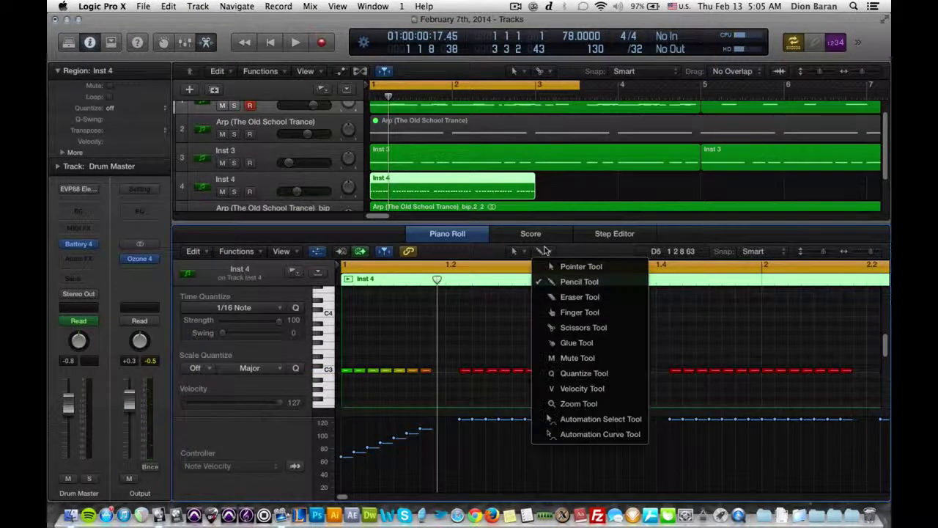
pyautogui.click(589, 390)
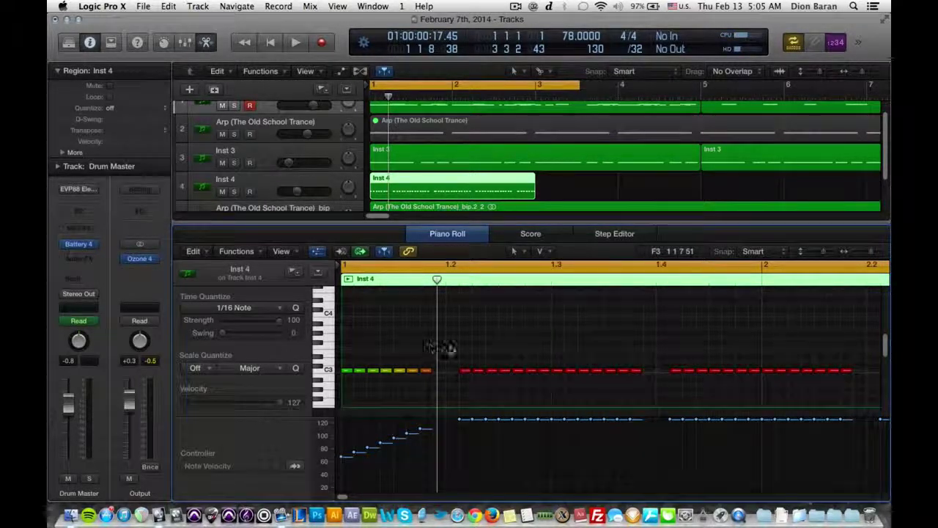
pyautogui.moveTo(440, 347)
pyautogui.mouseDown()
pyautogui.moveTo(342, 379)
pyautogui.moveTo(355, 358)
pyautogui.mouseUp()
pyautogui.click(357, 344)
pyautogui.press('space')
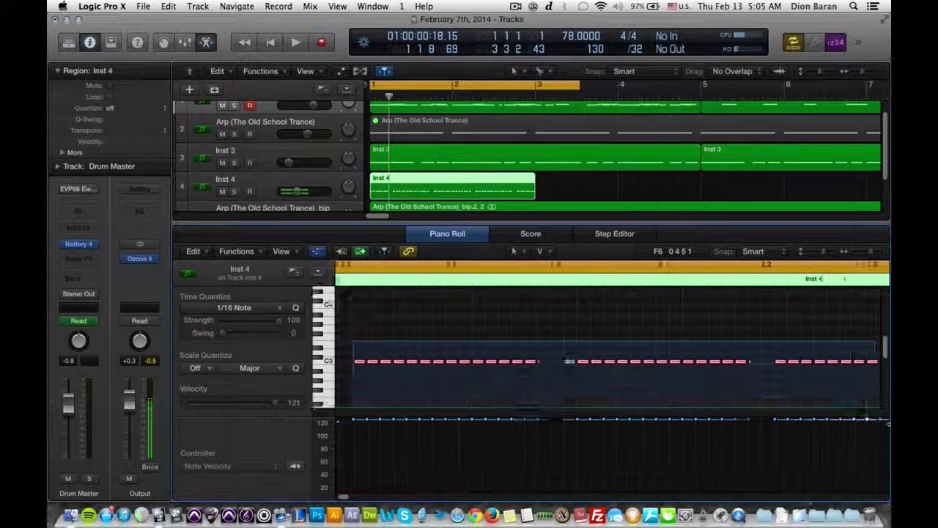
pyautogui.press('super+a')
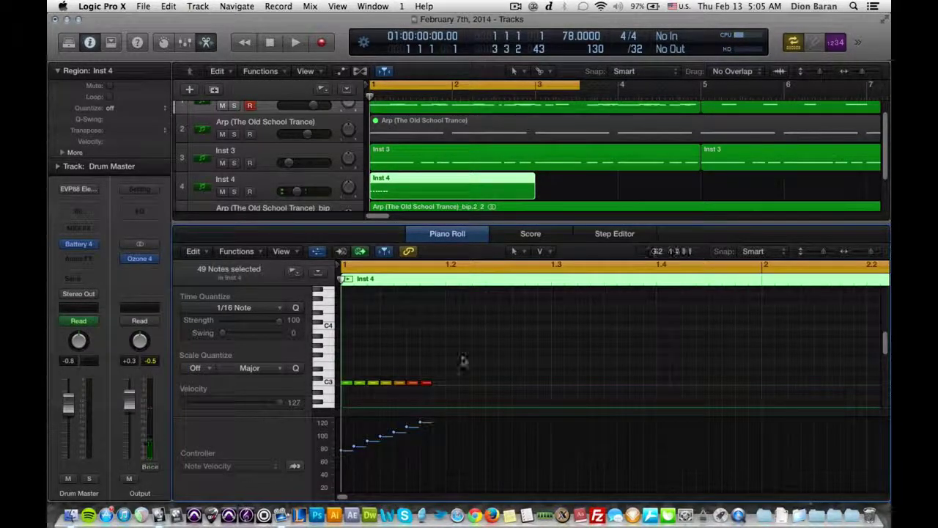
# - Copy the seven-note roll onto the next beat and loop playback over bars 1 to 3
pyautogui.moveTo(381, 396)
pyautogui.mouseDown()
pyautogui.moveTo(345, 389)
pyautogui.moveTo(467, 389)
pyautogui.mouseUp()
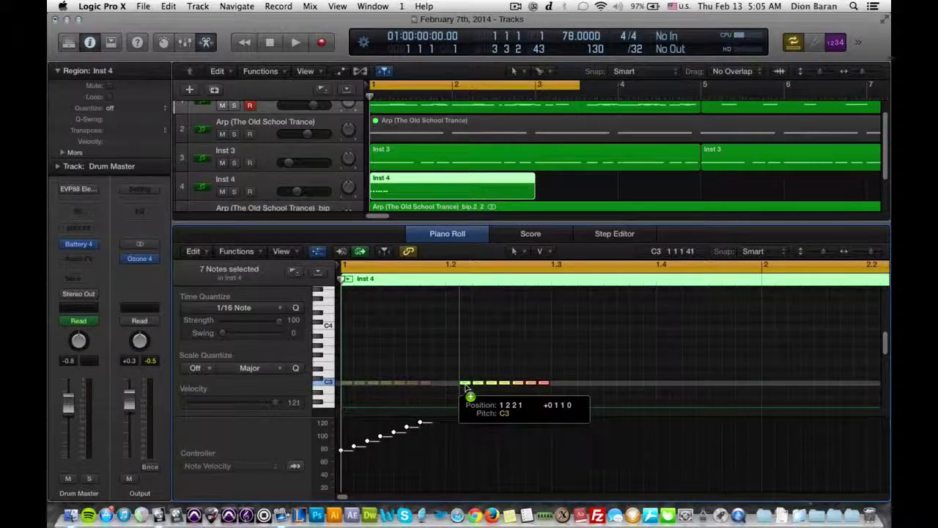
pyautogui.moveTo(467, 389); pyautogui.dragTo(467, 387)
pyautogui.click(429, 361)
pyautogui.press('space')
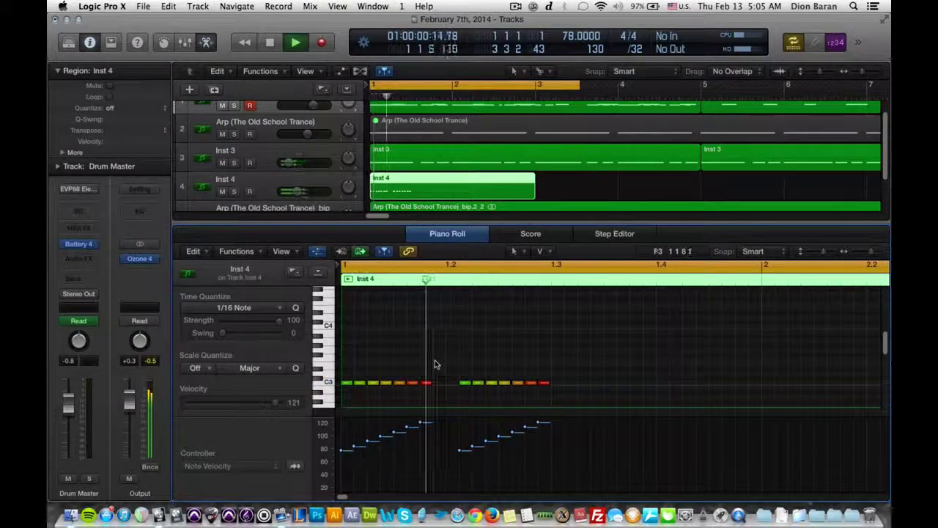
pyautogui.press('space')
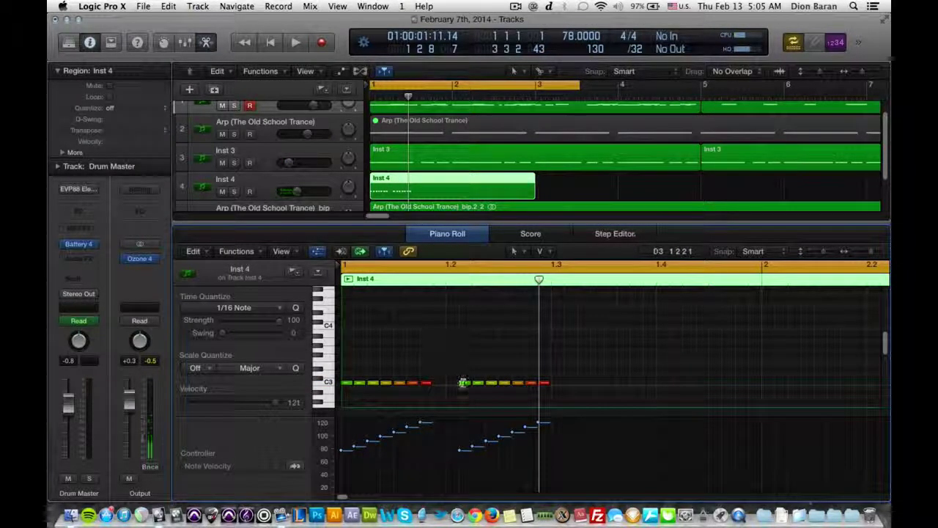
pyautogui.click(464, 383)
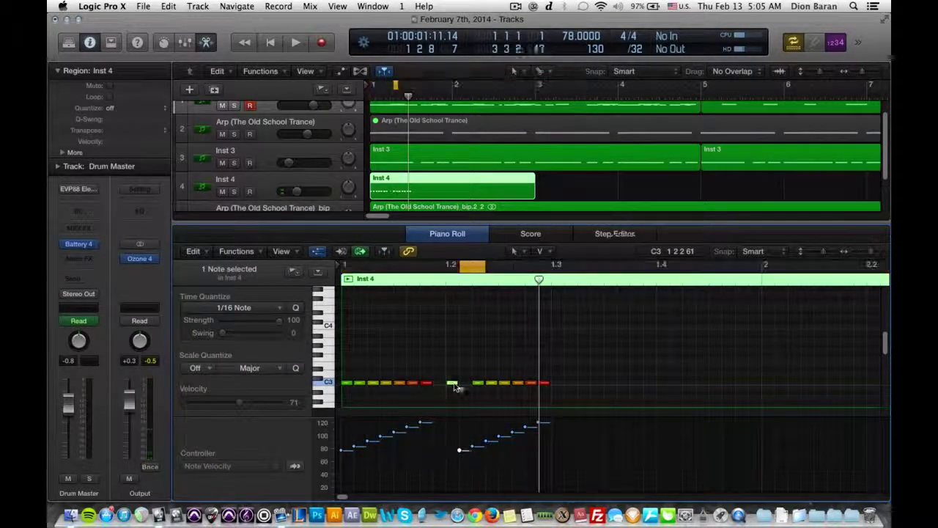
pyautogui.moveTo(463, 369)
pyautogui.mouseDown()
pyautogui.moveTo(597, 396)
pyautogui.moveTo(532, 386)
pyautogui.mouseUp()
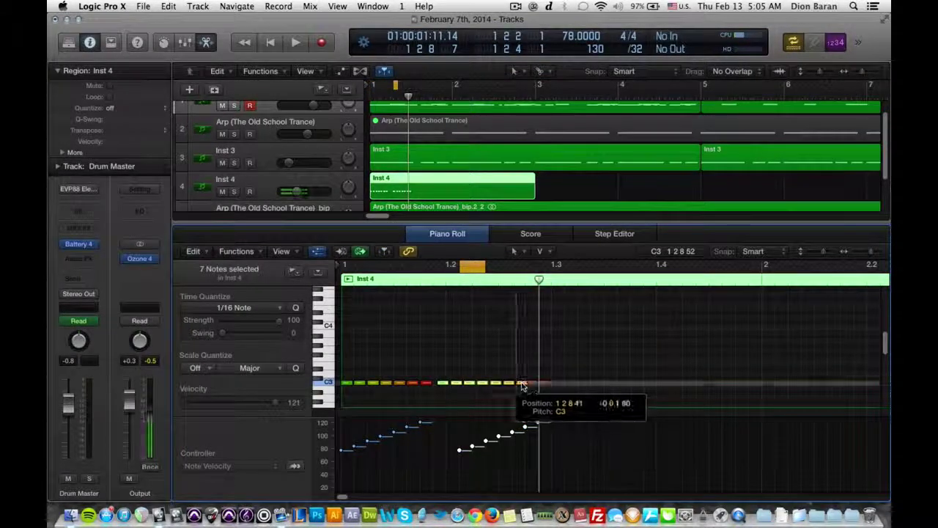
pyautogui.press('space')
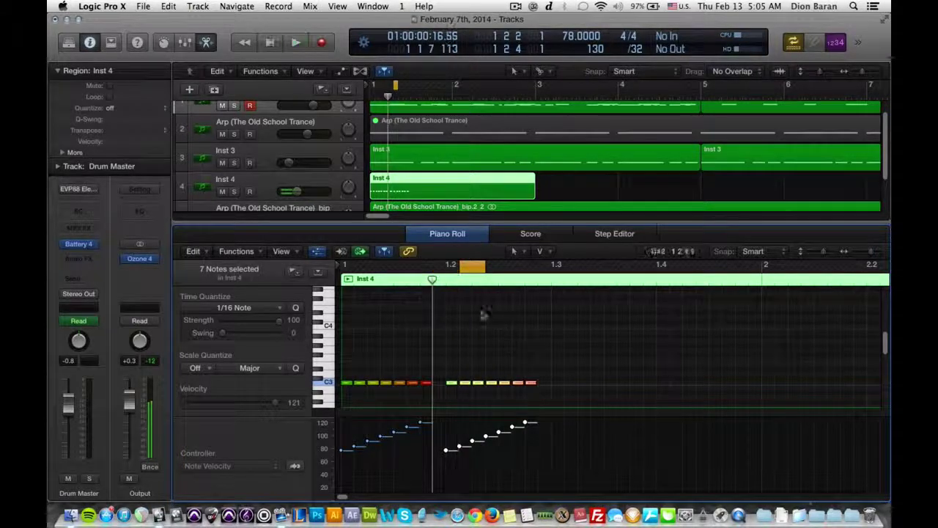
pyautogui.press('c')
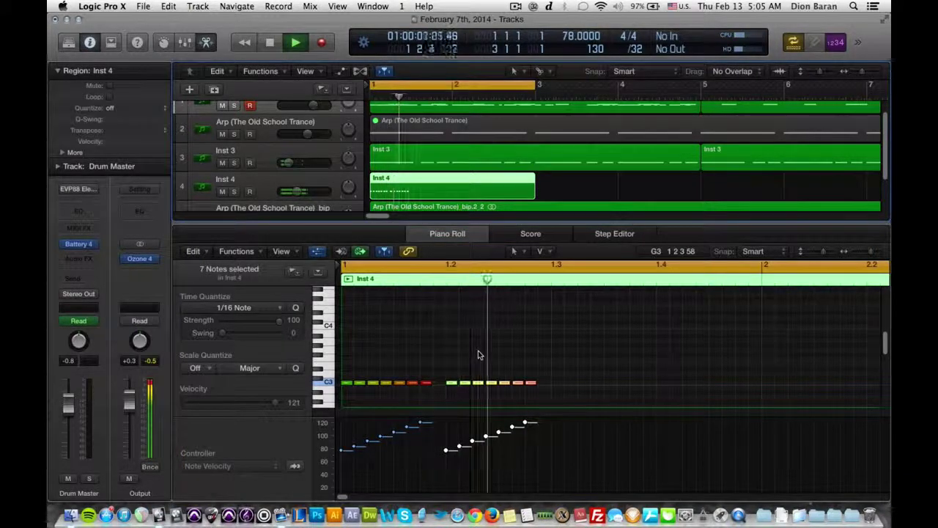
pyautogui.click(356, 345)
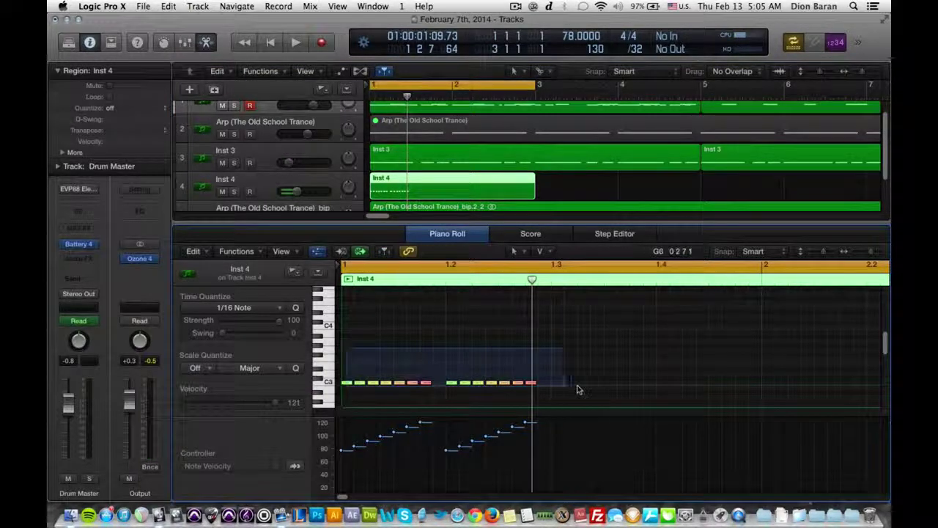
# - Copy both rolls to bar 1.3, then duplicate all four rolls to start at bar 2
pyautogui.moveTo(348, 350); pyautogui.dragTo(584, 388)
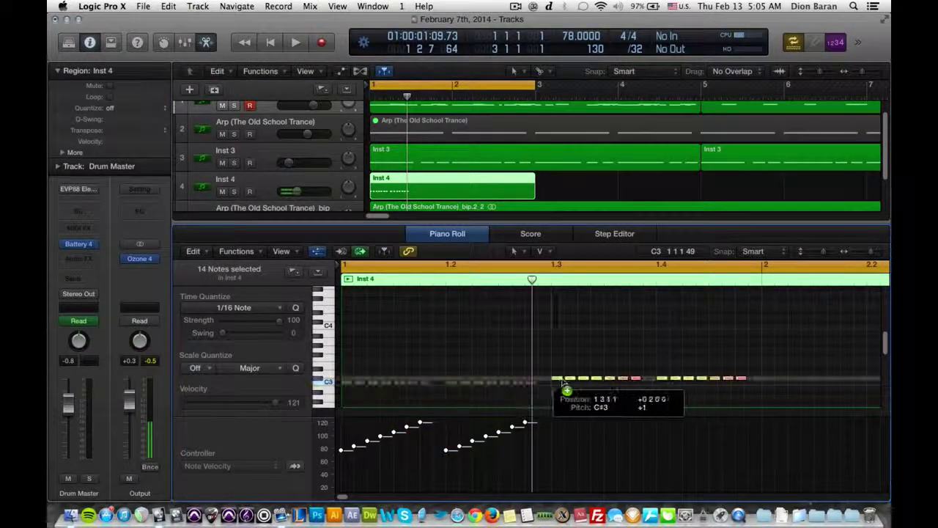
pyautogui.moveTo(449, 383); pyautogui.dragTo(558, 386)
pyautogui.press('space')
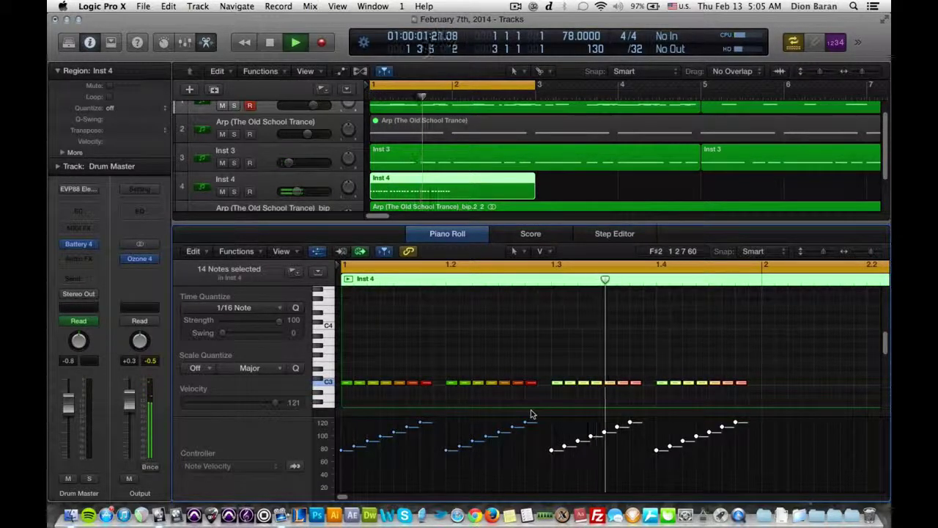
pyautogui.press('space')
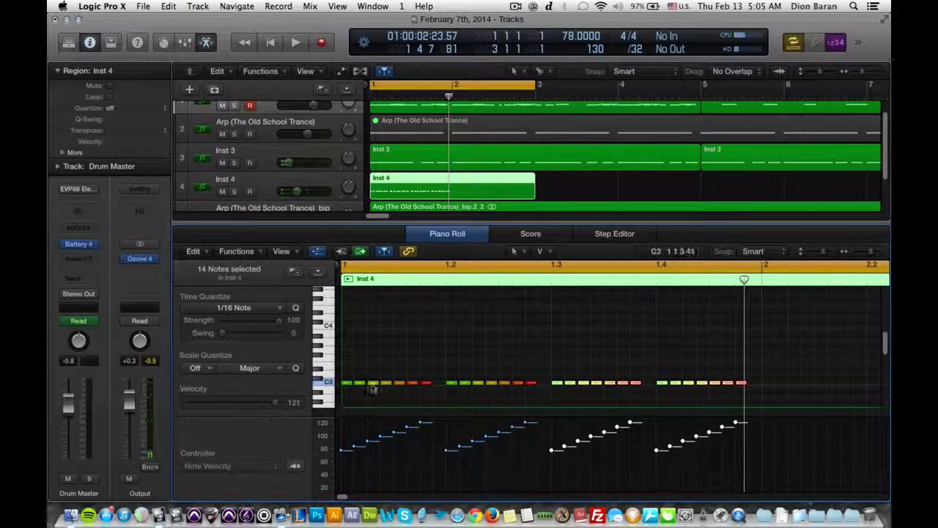
pyautogui.moveTo(349, 360); pyautogui.dragTo(744, 401)
pyautogui.moveTo(348, 387); pyautogui.dragTo(769, 387)
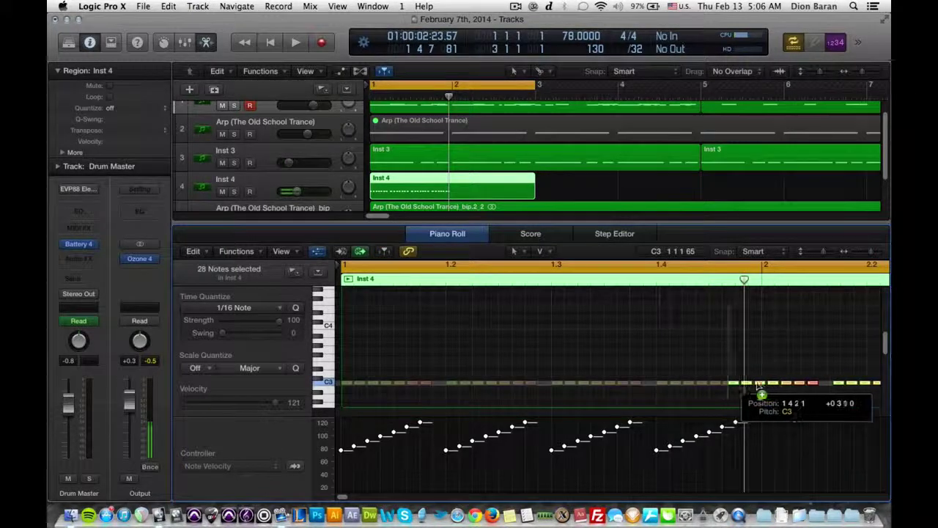
pyautogui.moveTo(871, 251); pyautogui.dragTo(864, 254)
# - Play the pattern, make Inst 4 the current track, and zoom the arrangement horizontally
pyautogui.press('space')
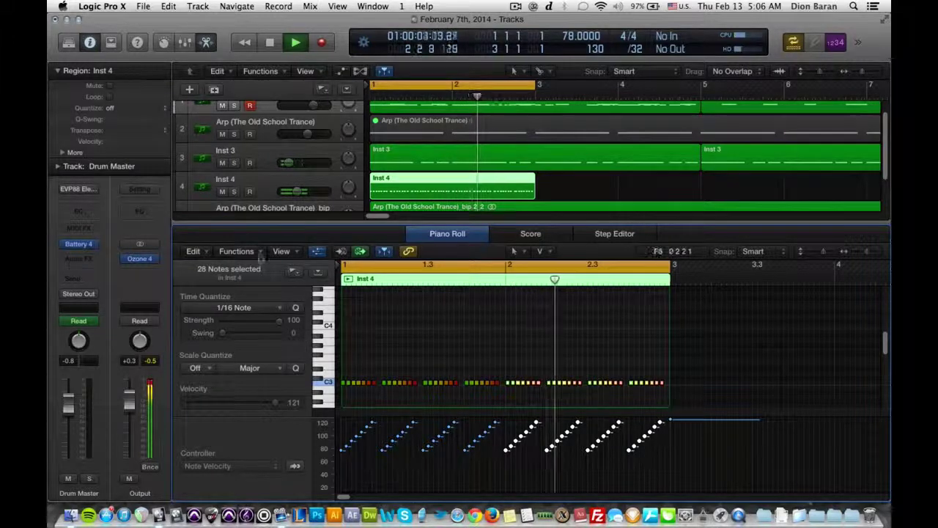
pyautogui.click(260, 184)
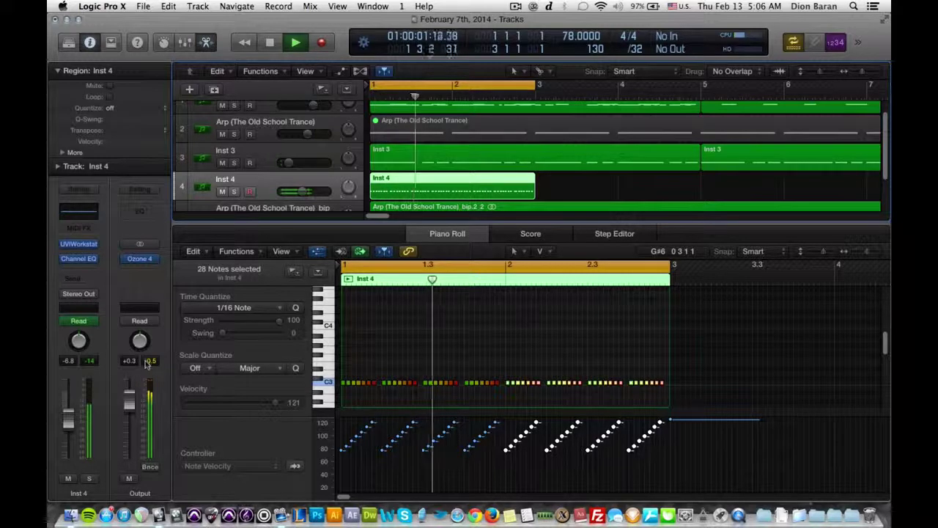
pyautogui.click(865, 72)
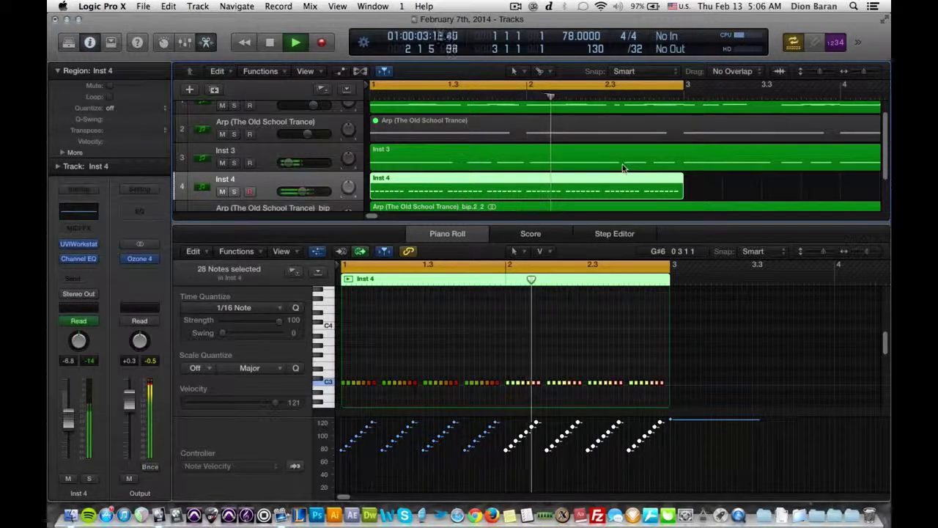
pyautogui.moveTo(860, 69); pyautogui.dragTo(866, 71)
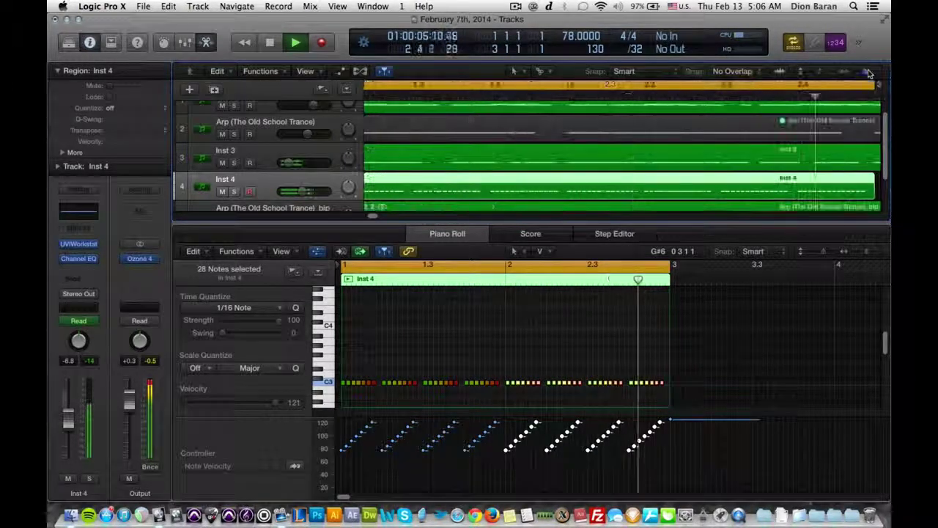
# - Stop playback, zoom the Piano Roll onto the first bars, and deselect all hi-hat notes
pyautogui.press('space')
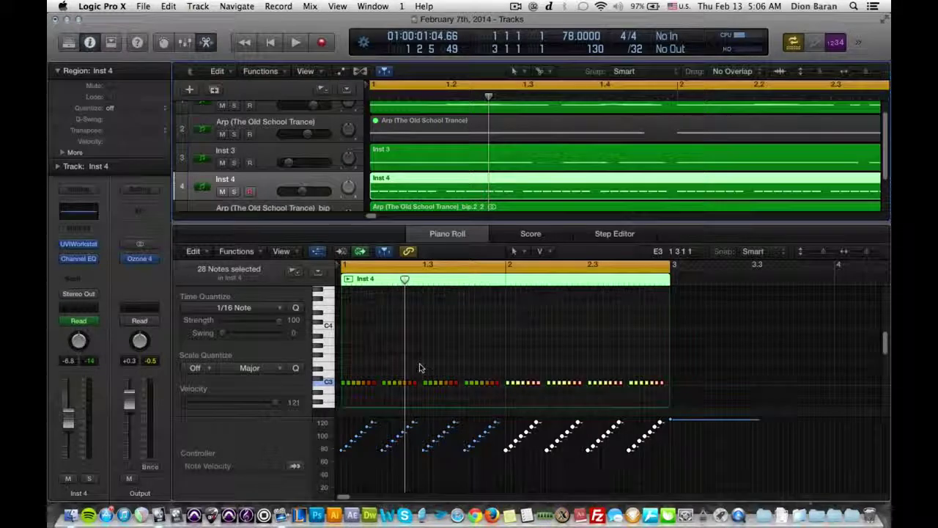
pyautogui.moveTo(870, 252); pyautogui.dragTo(871, 253)
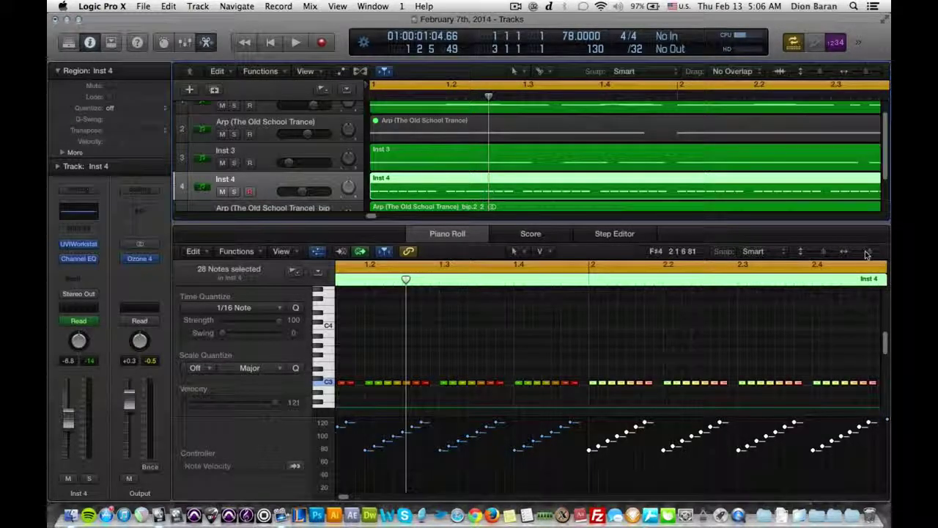
pyautogui.moveTo(869, 254); pyautogui.dragTo(814, 262)
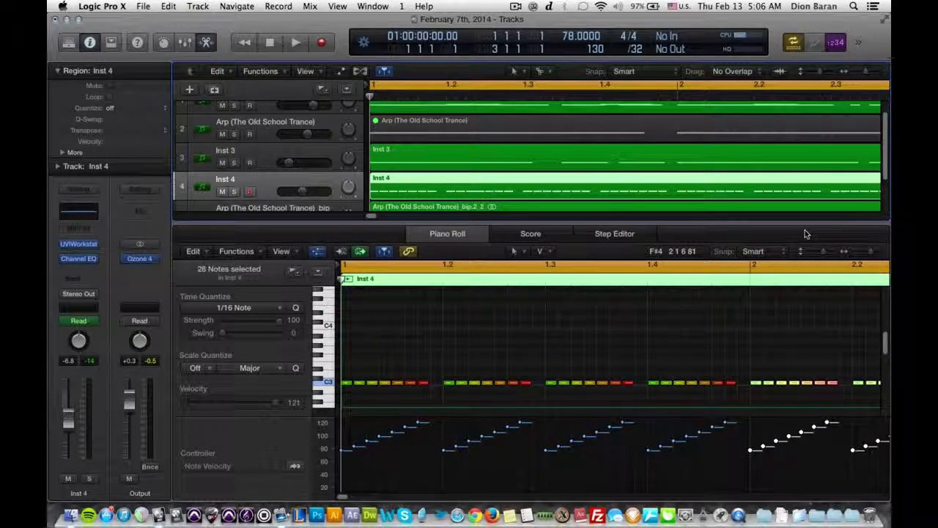
pyautogui.click(434, 368)
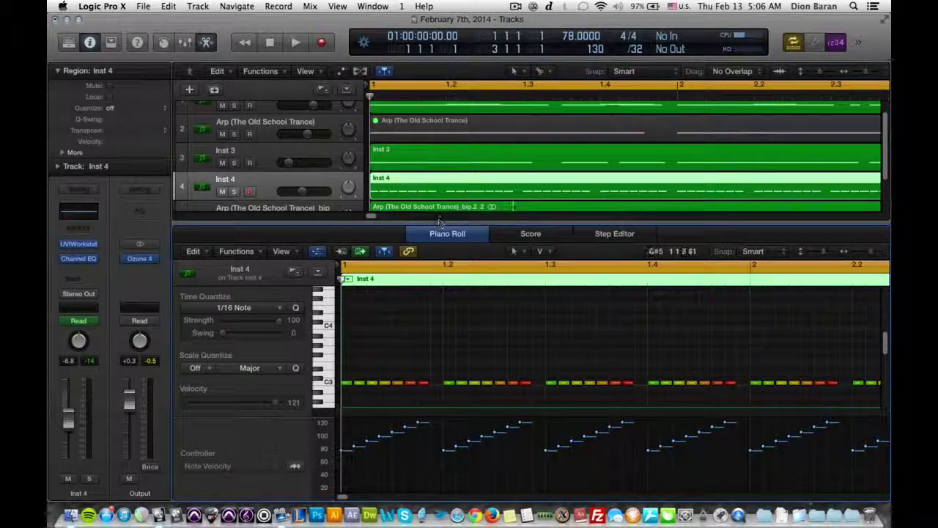
pyautogui.scroll(-1, 540, 188)
pyautogui.scroll(2, 540, 189)
pyautogui.scroll(-1, 540, 195)
pyautogui.scroll(-1, 540, 191)
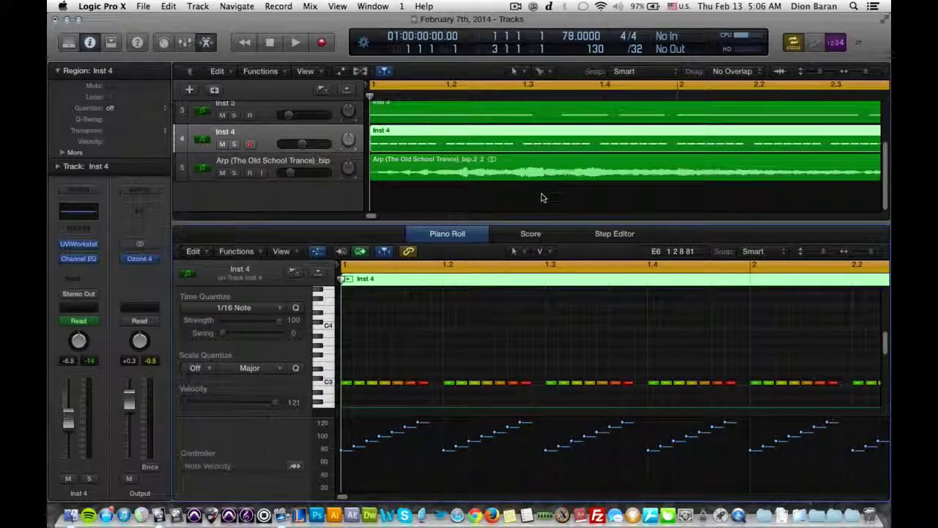